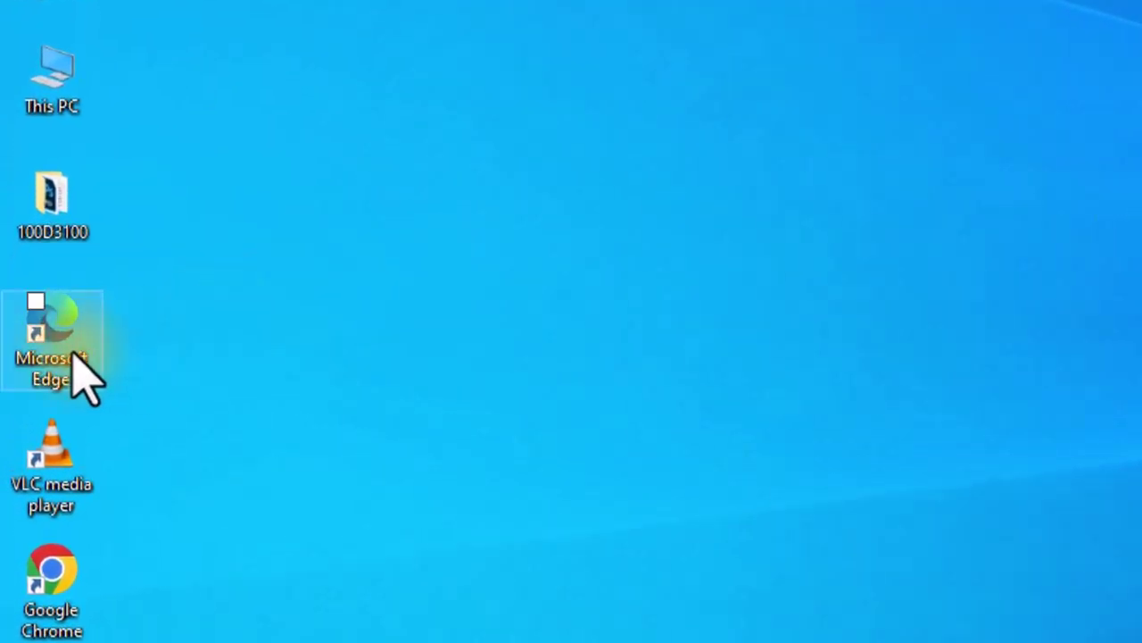
Step: Launch Microsoft Edge from its desktop shortcut
double_click(79, 366)
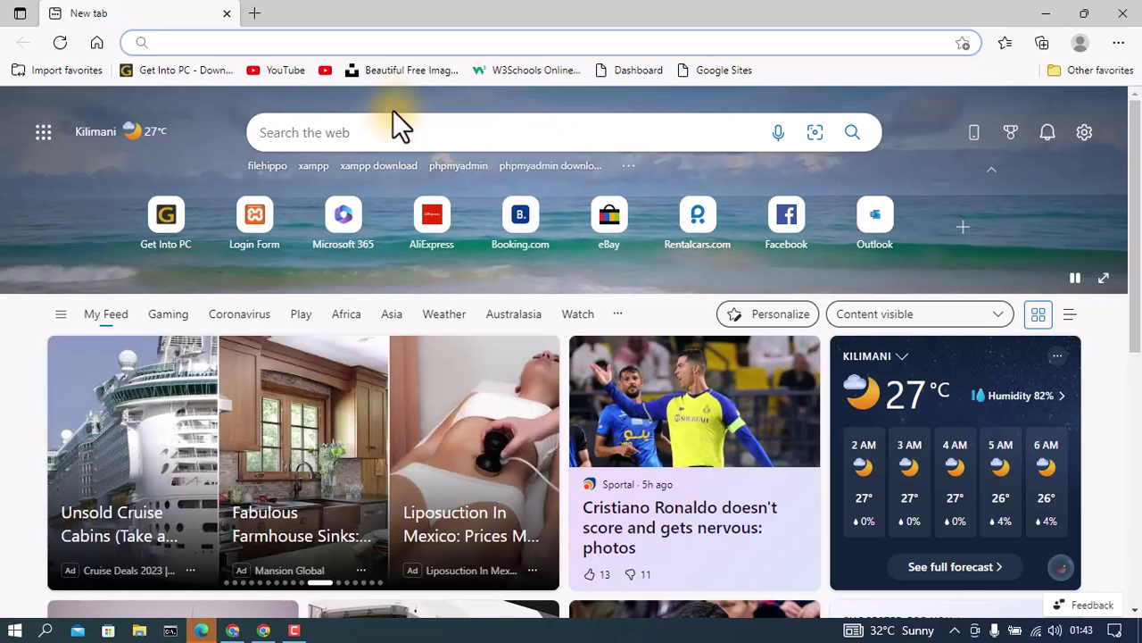
Step: Load google.com from the Edge address bar
click(395, 121)
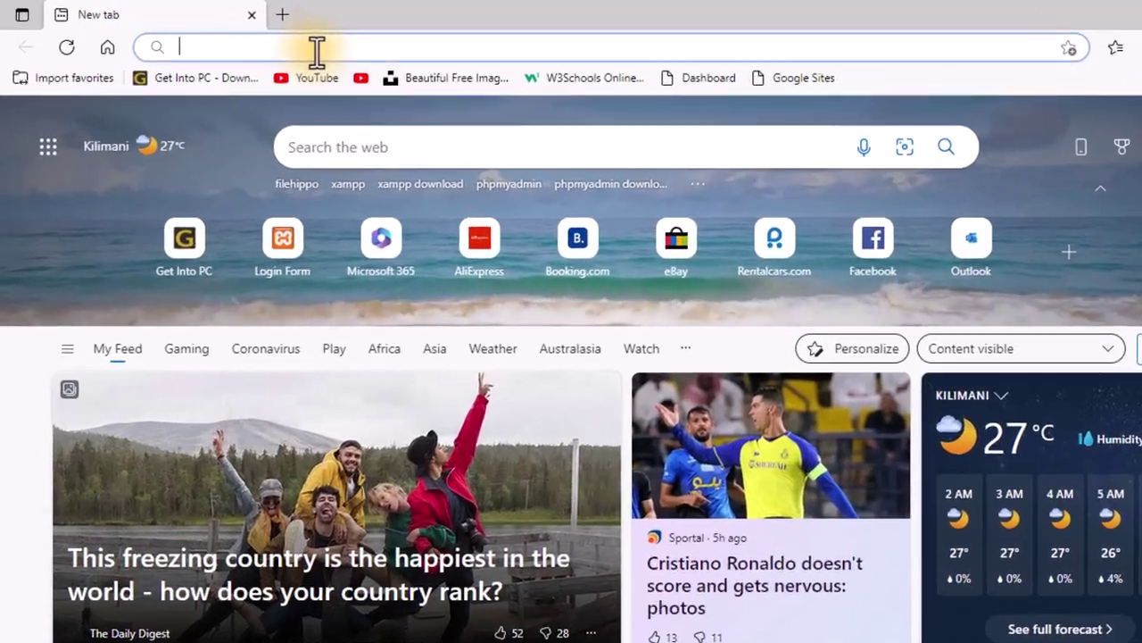
text(goog)
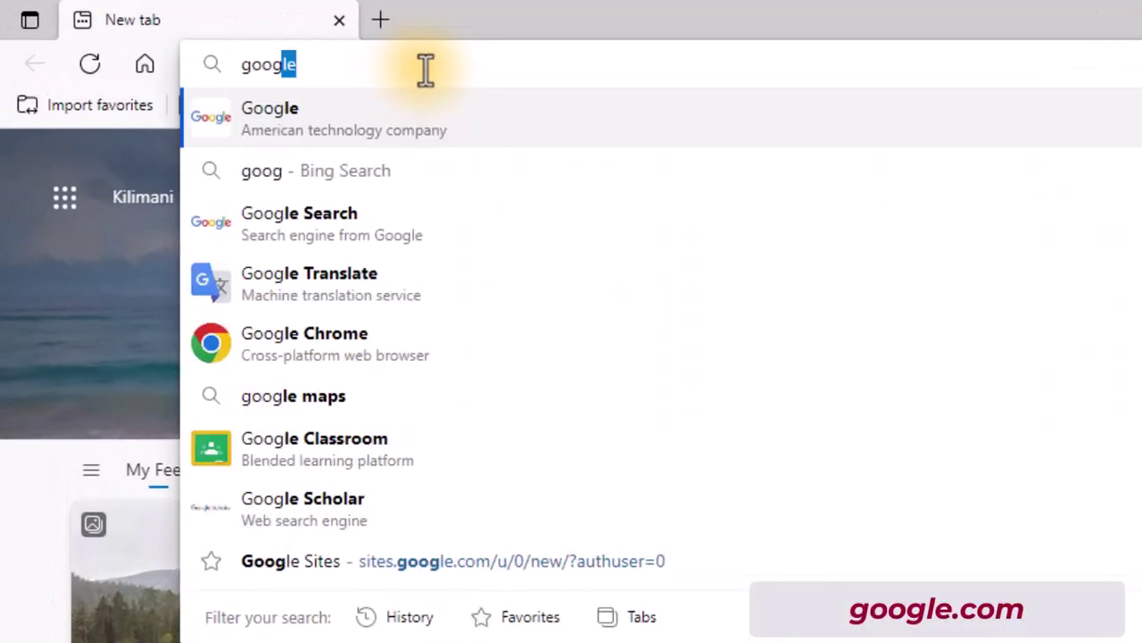
text(le.co)
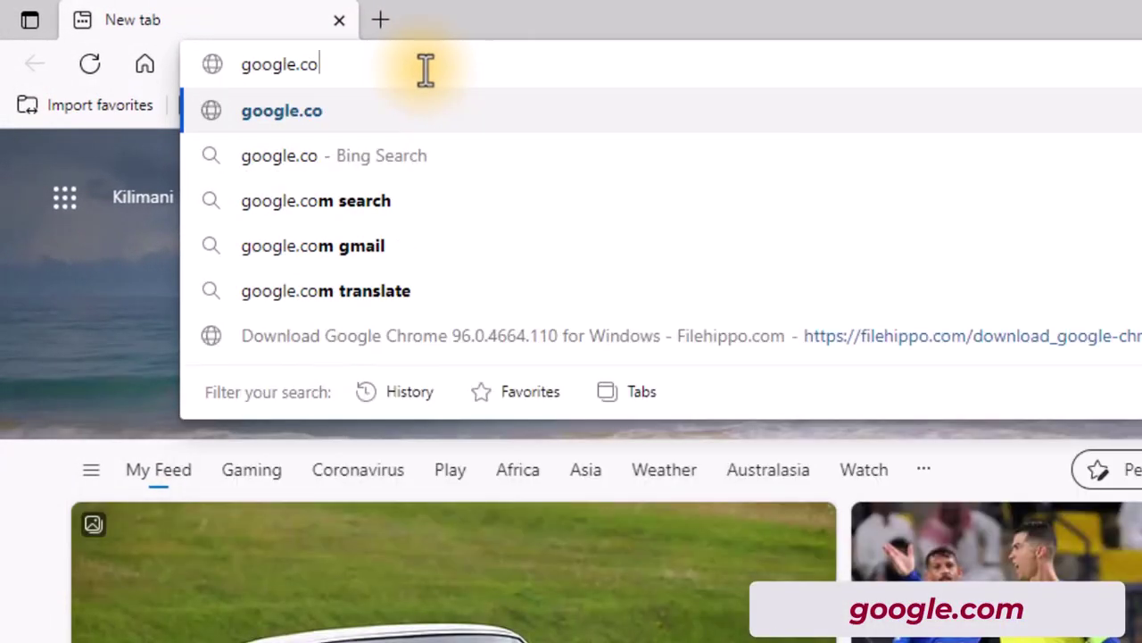
text(m)
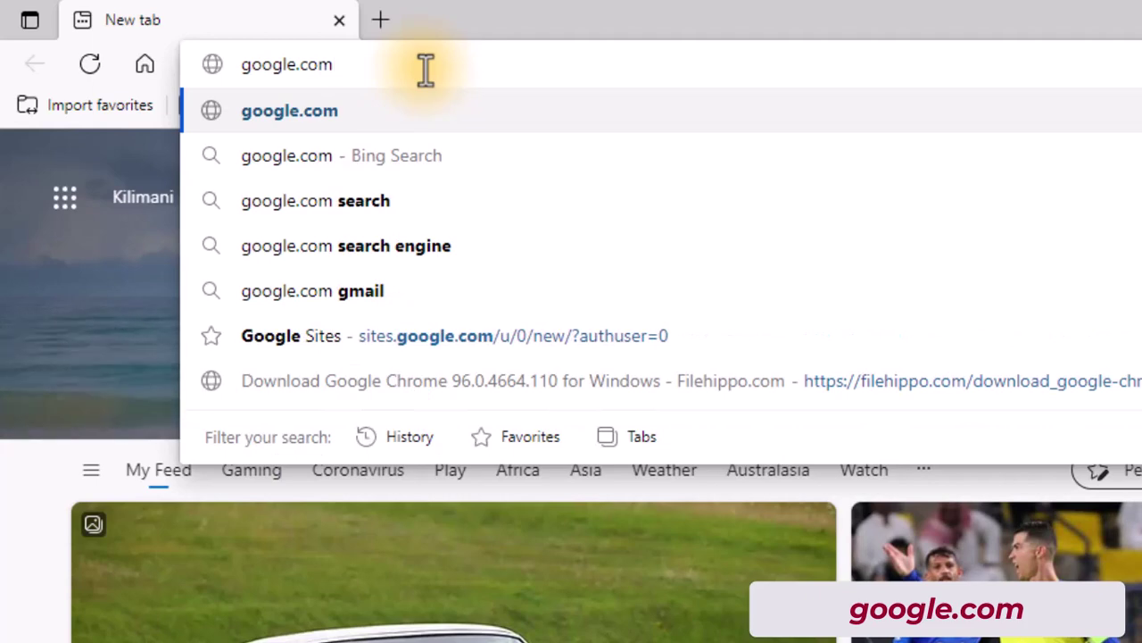
key(Return)
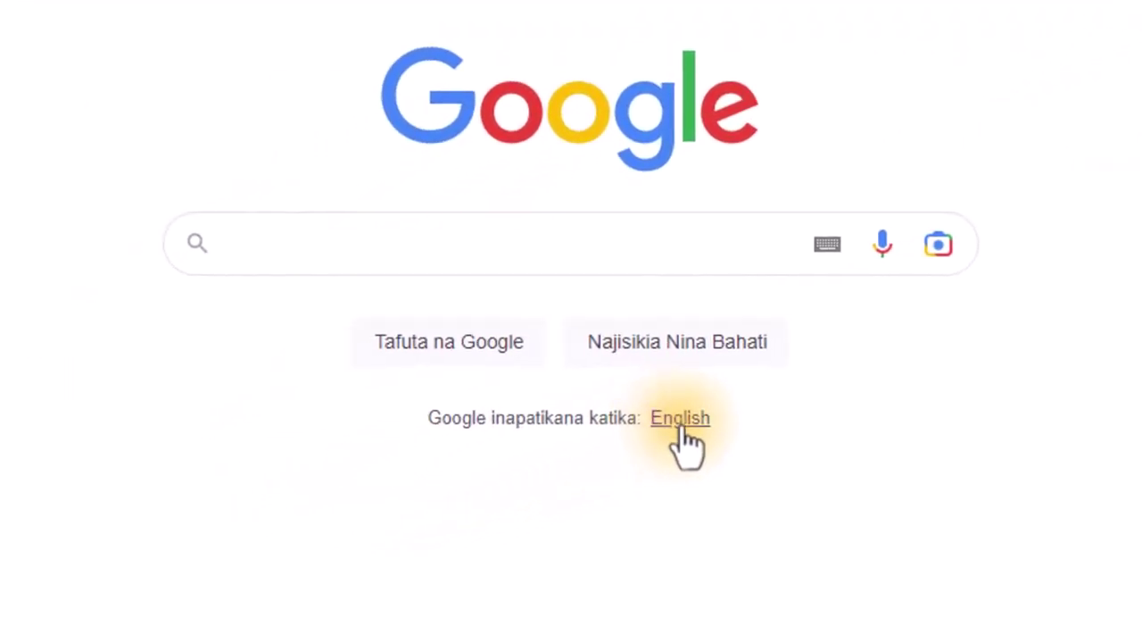
Step: Switch the Google homepage language from Swahili to English
click(682, 427)
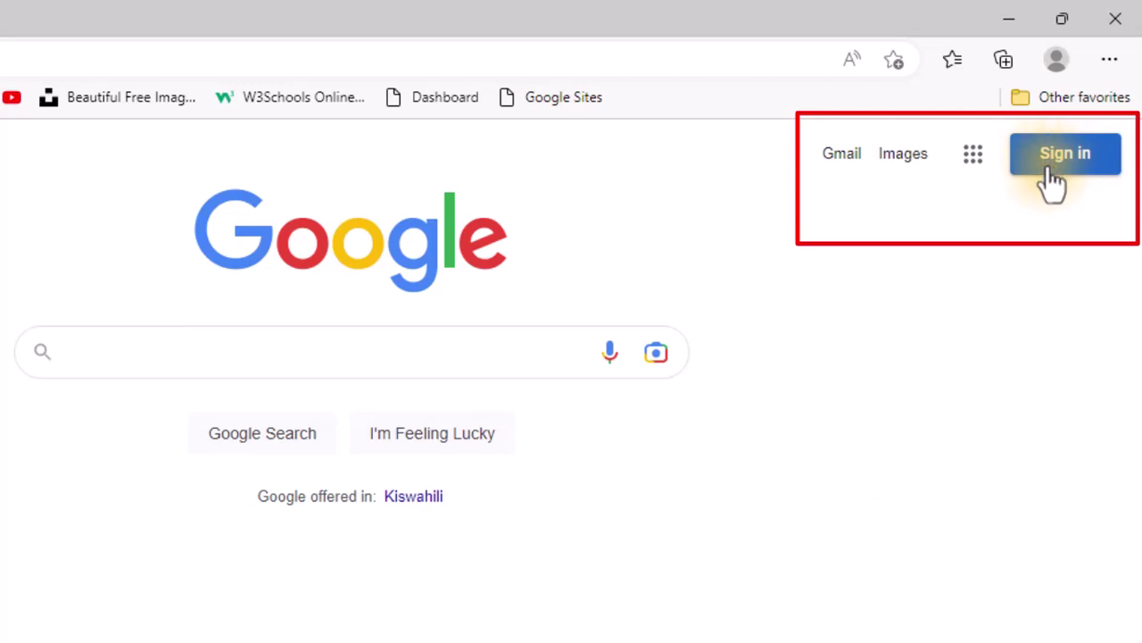
Step: Open Google sign-in with 'Use another account' and dismiss the saved-email suggestions
click(1054, 170)
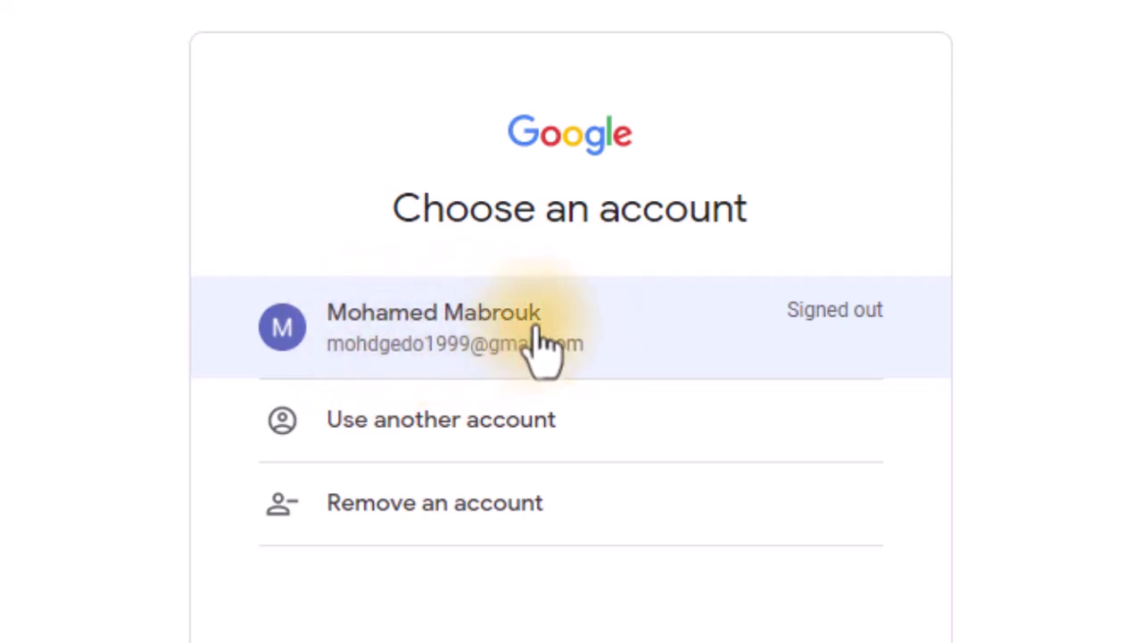
click(338, 439)
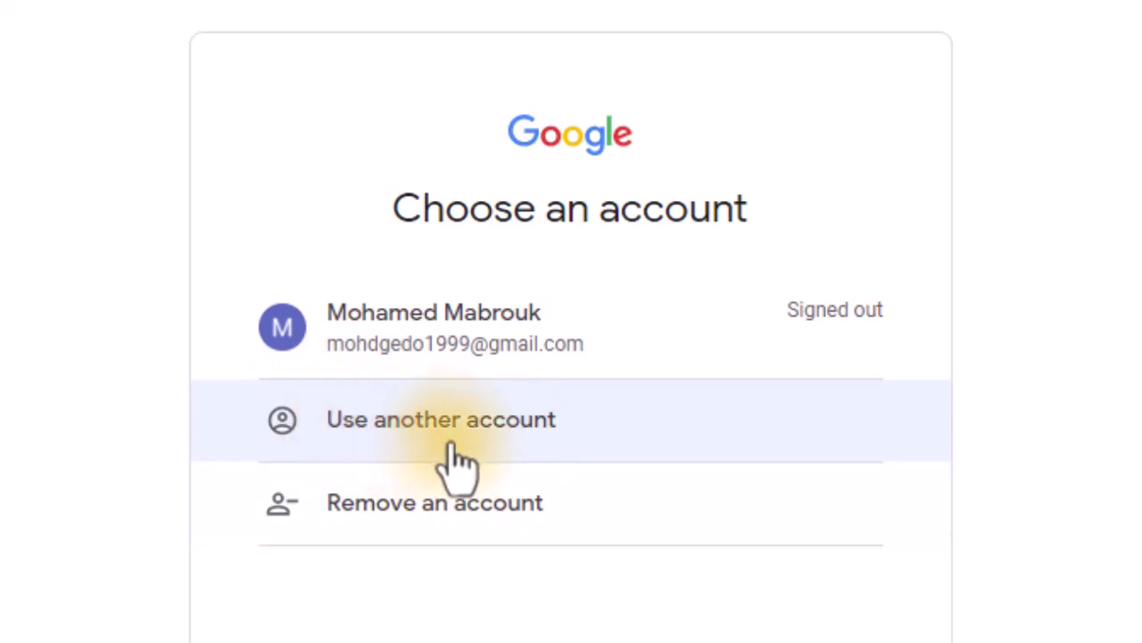
click(424, 460)
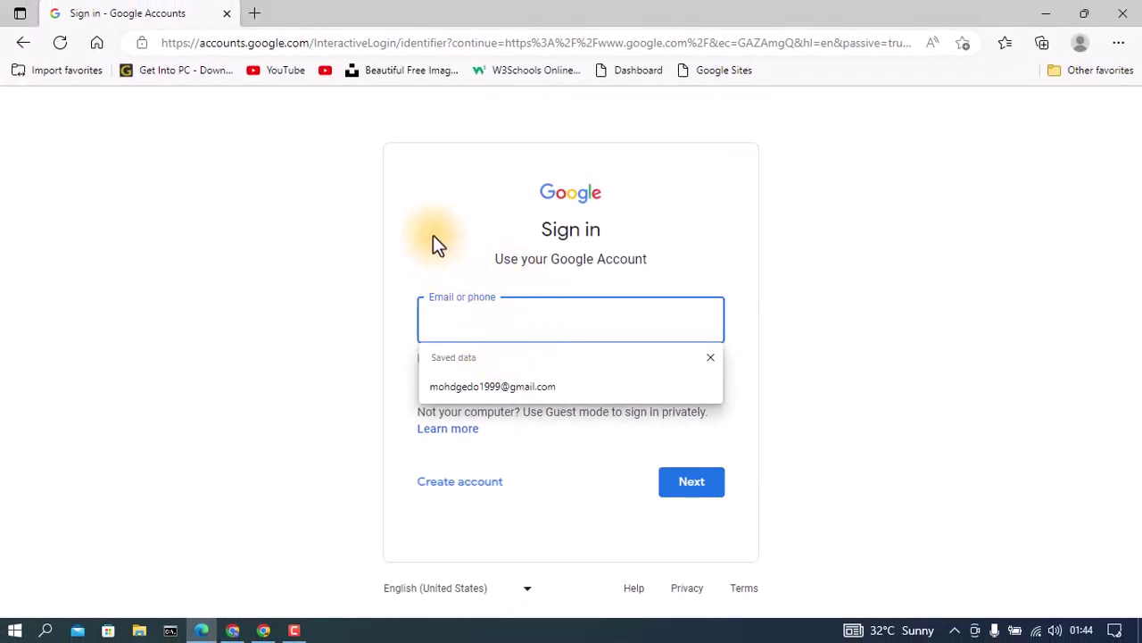
click(434, 237)
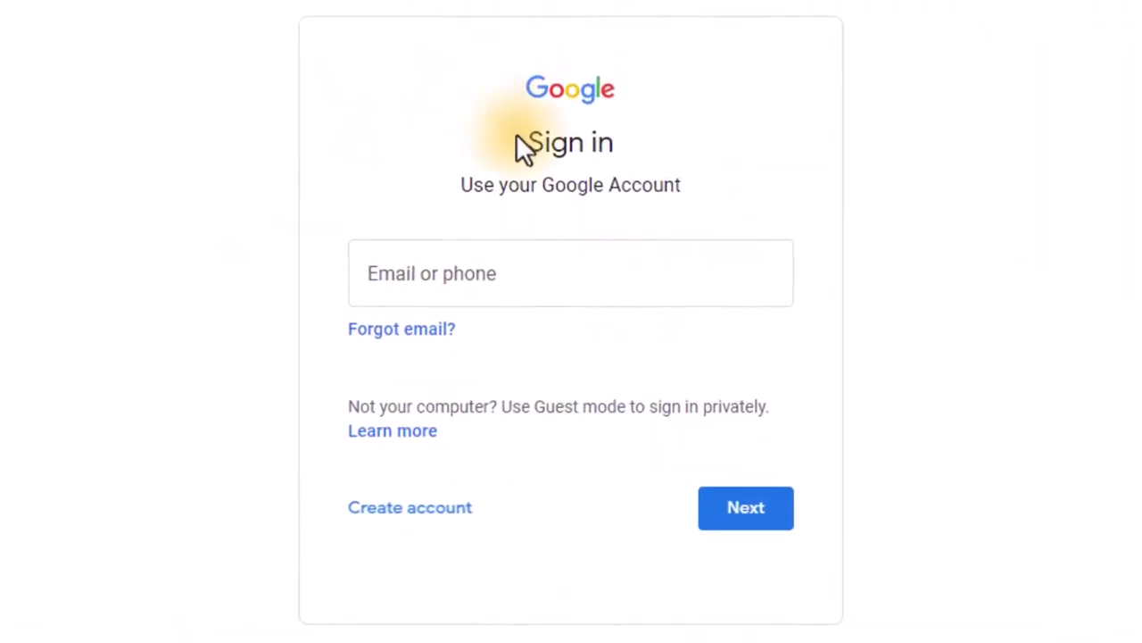
drag(528, 141, 633, 138)
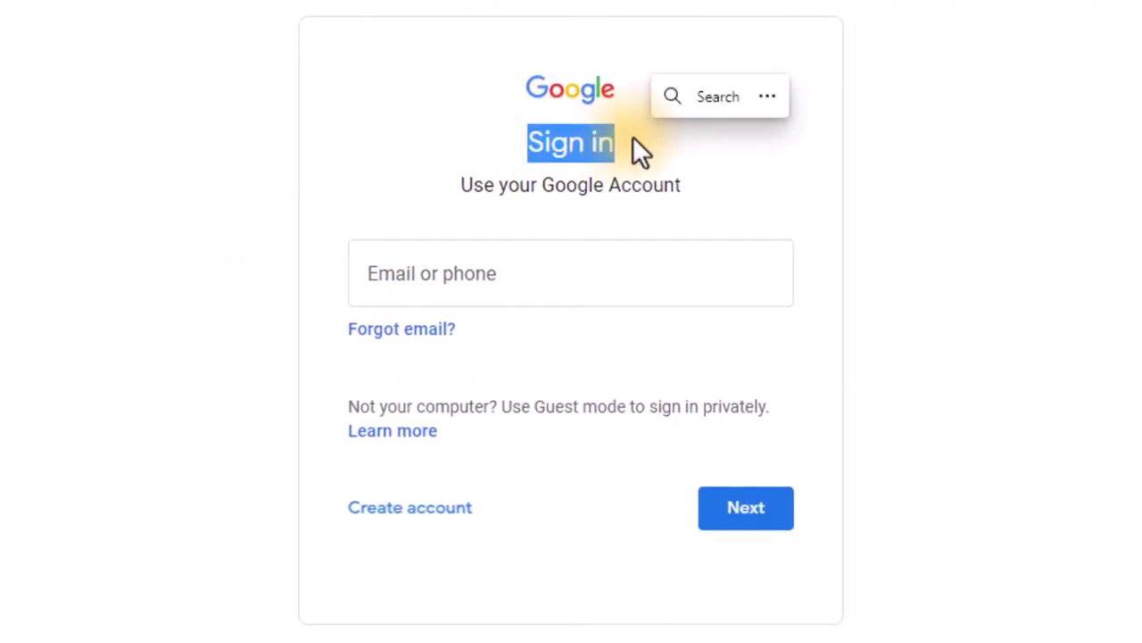
click(478, 287)
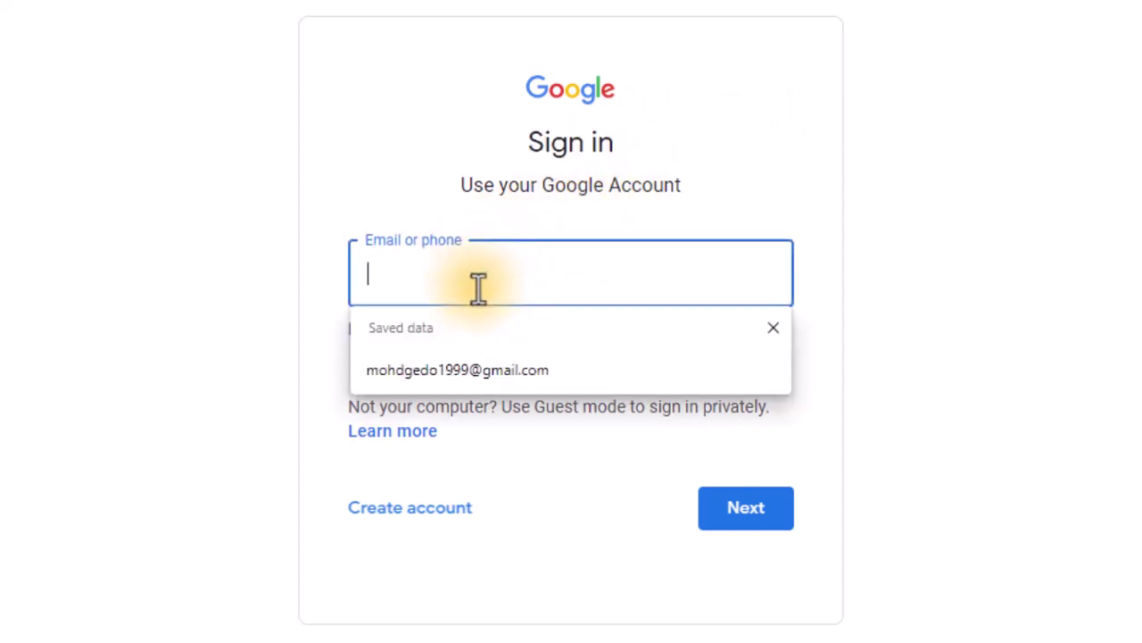
click(700, 198)
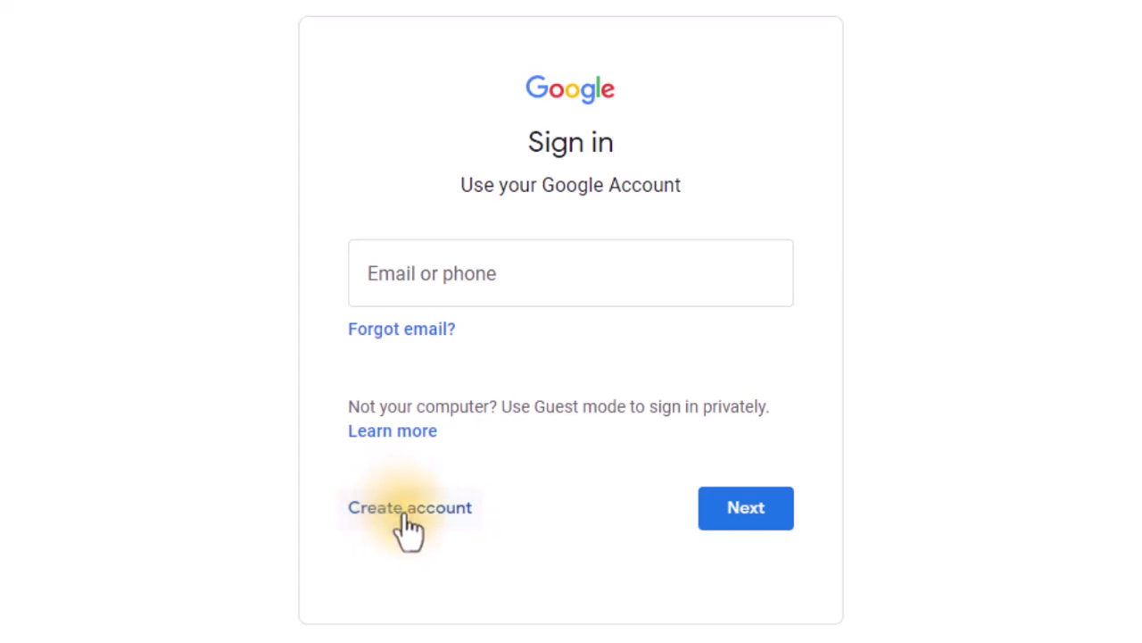
Step: Choose Create account, then 'For myself' for a personal account
click(409, 509)
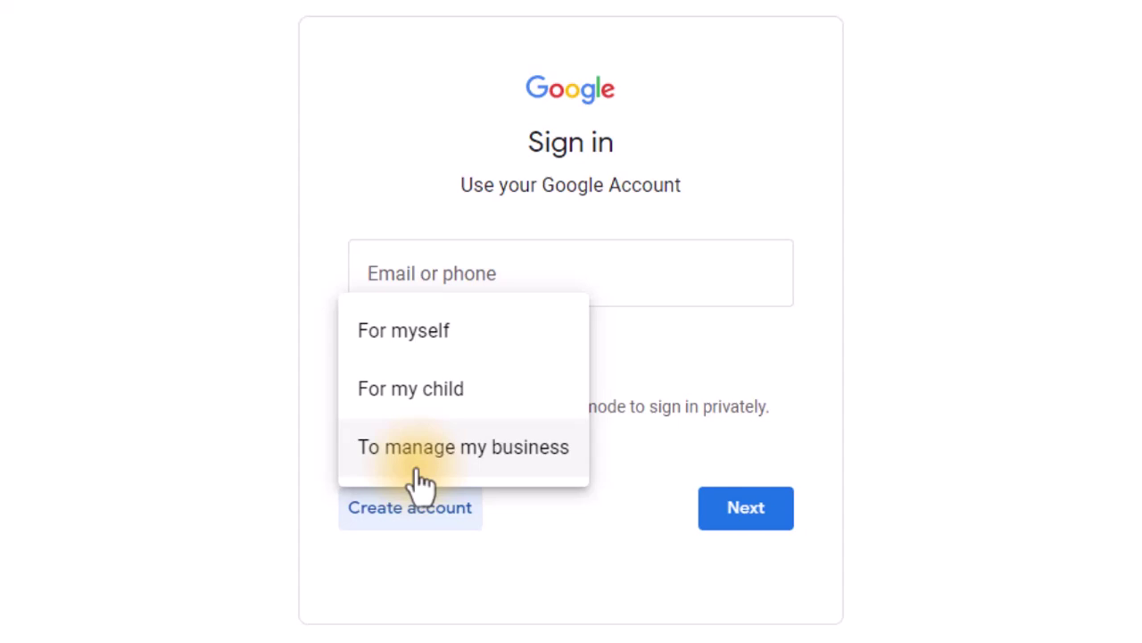
click(414, 355)
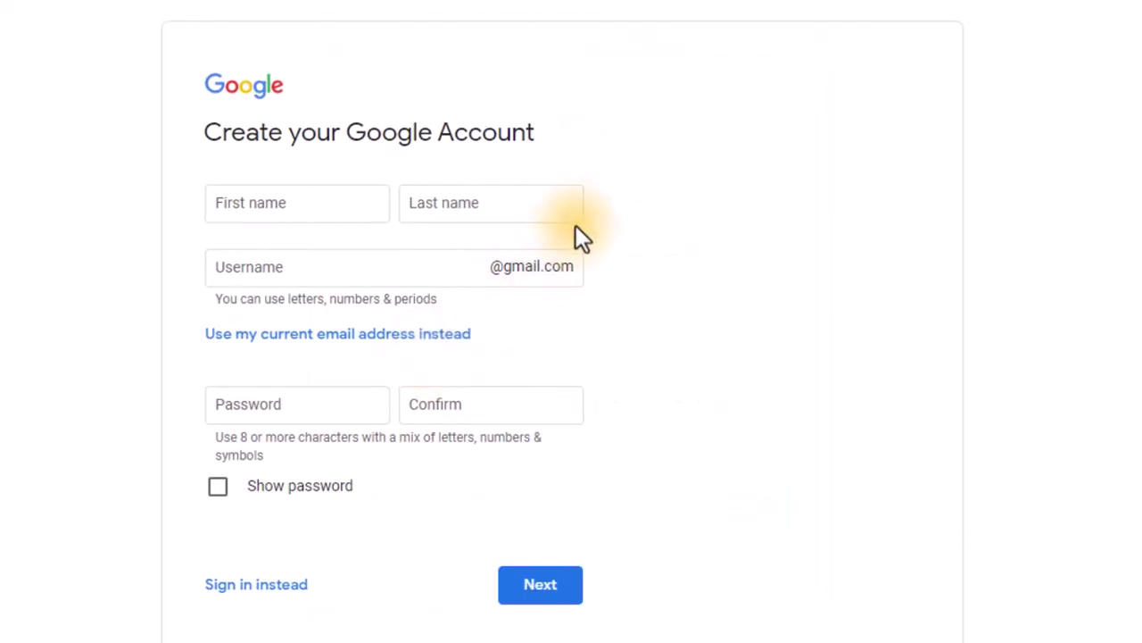
Step: Enter the user's first name and last name in the sign-up form
click(296, 206)
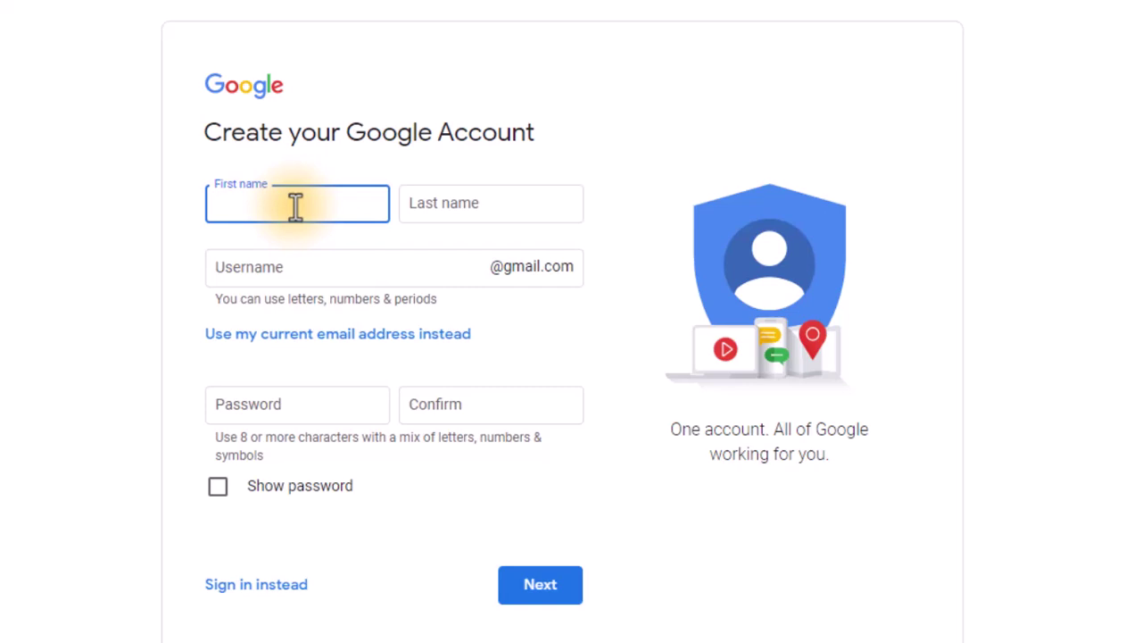
click(508, 212)
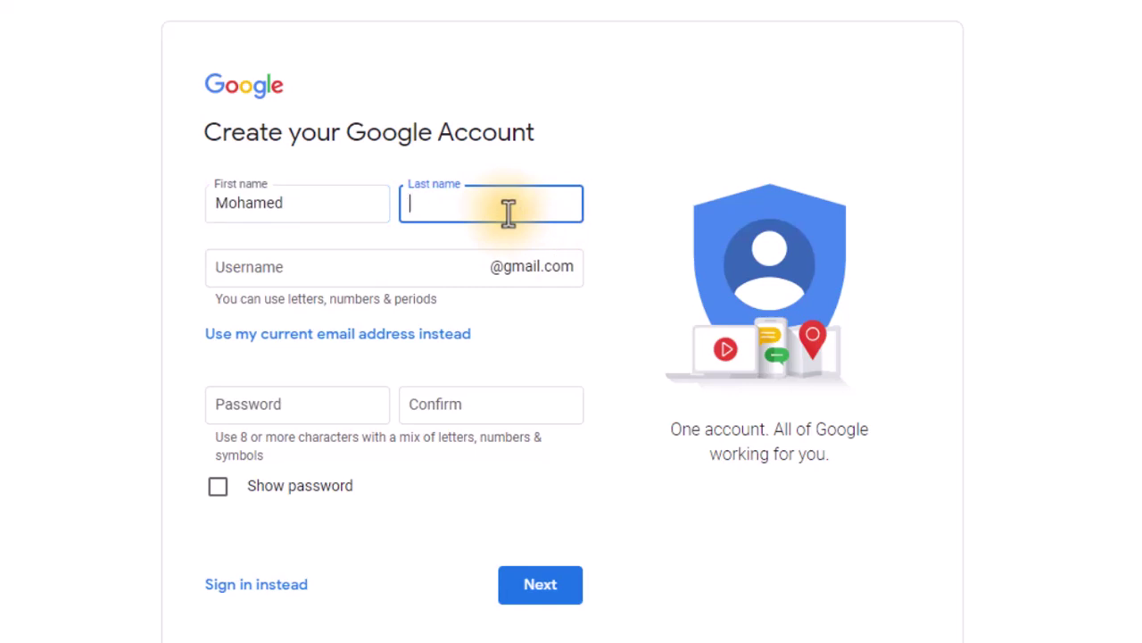
Step: Enter a username using only letters, numbers and periods, removing the underscore to clear the error
click(289, 268)
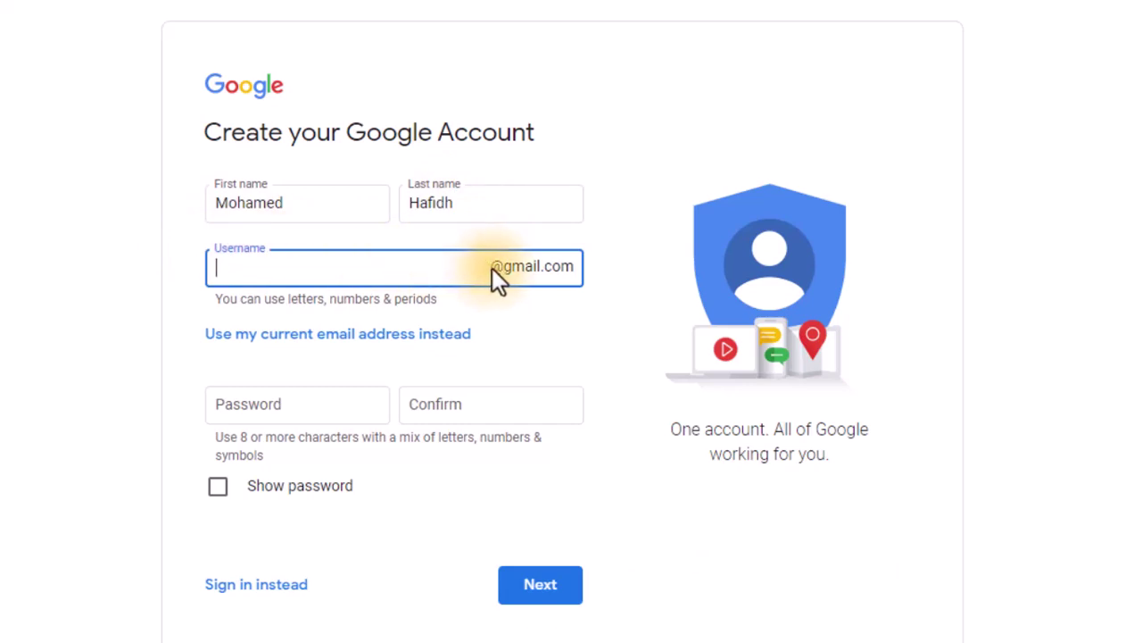
click(553, 277)
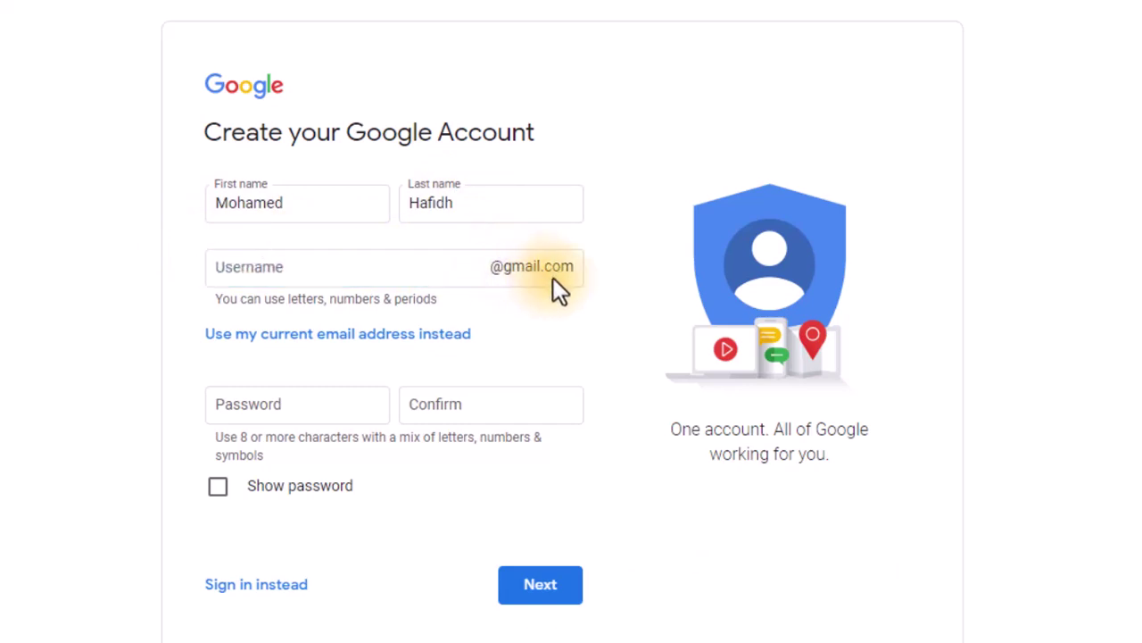
click(359, 267)
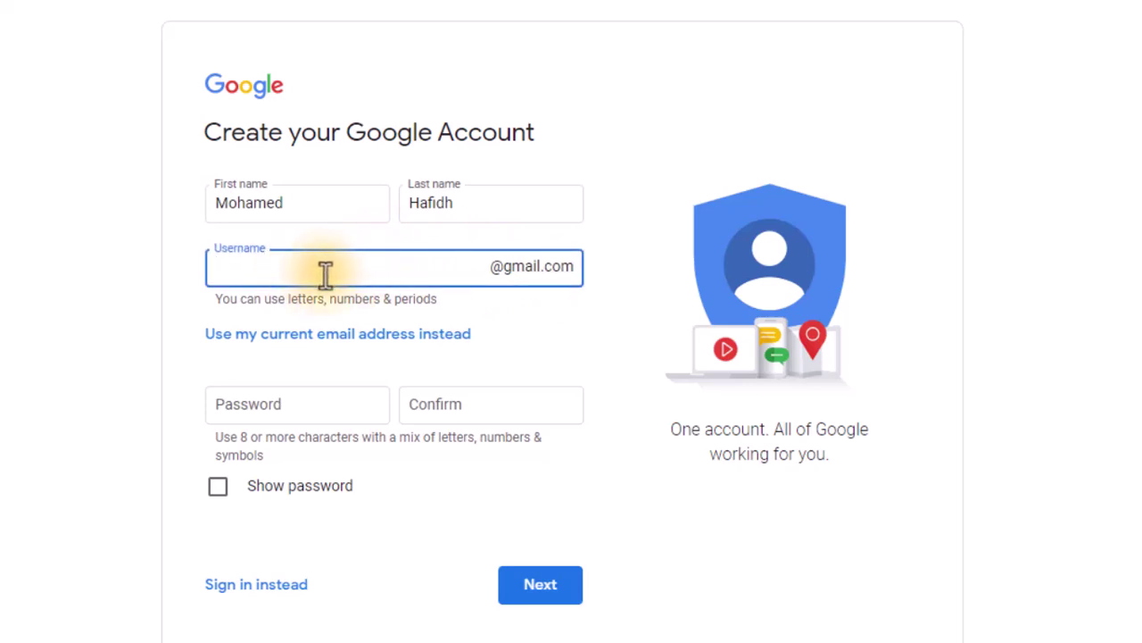
click(440, 305)
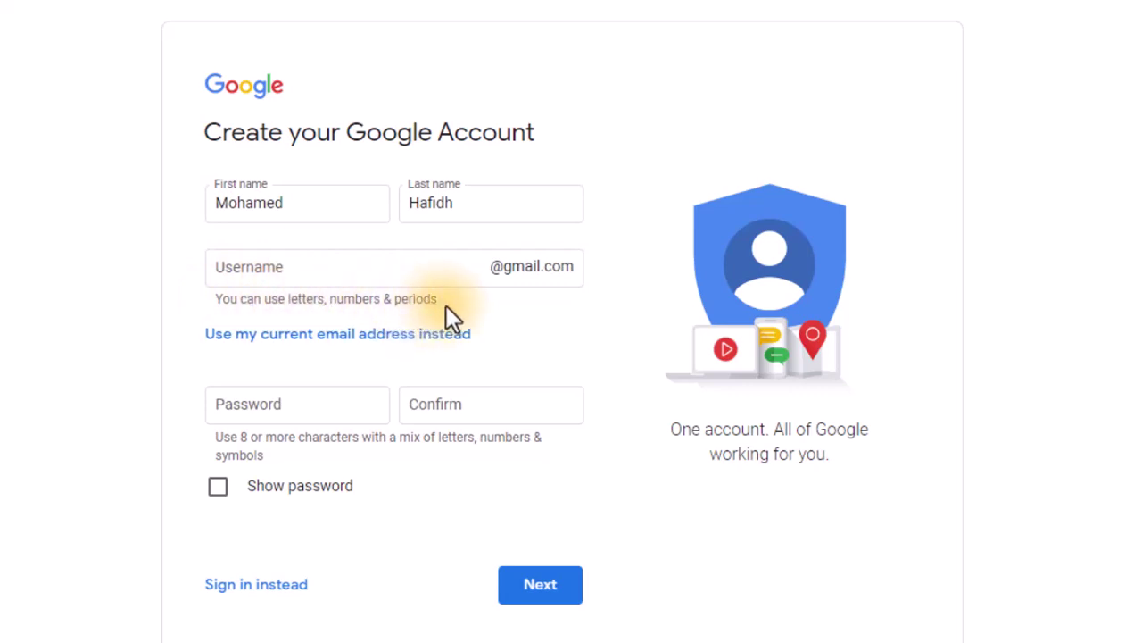
click(414, 274)
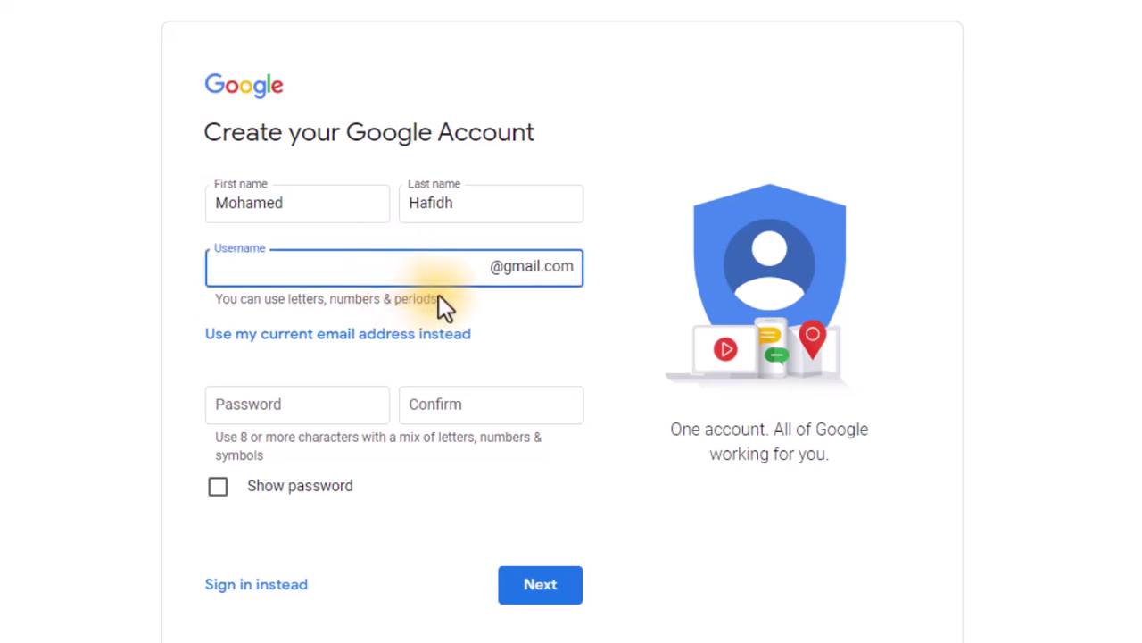
click(294, 298)
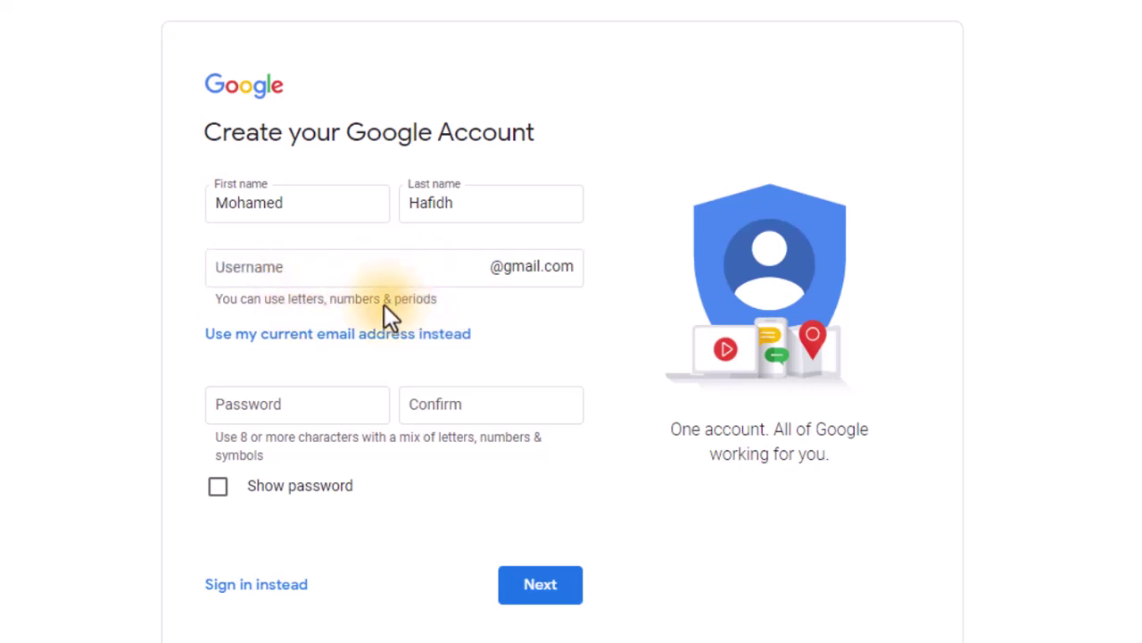
click(331, 266)
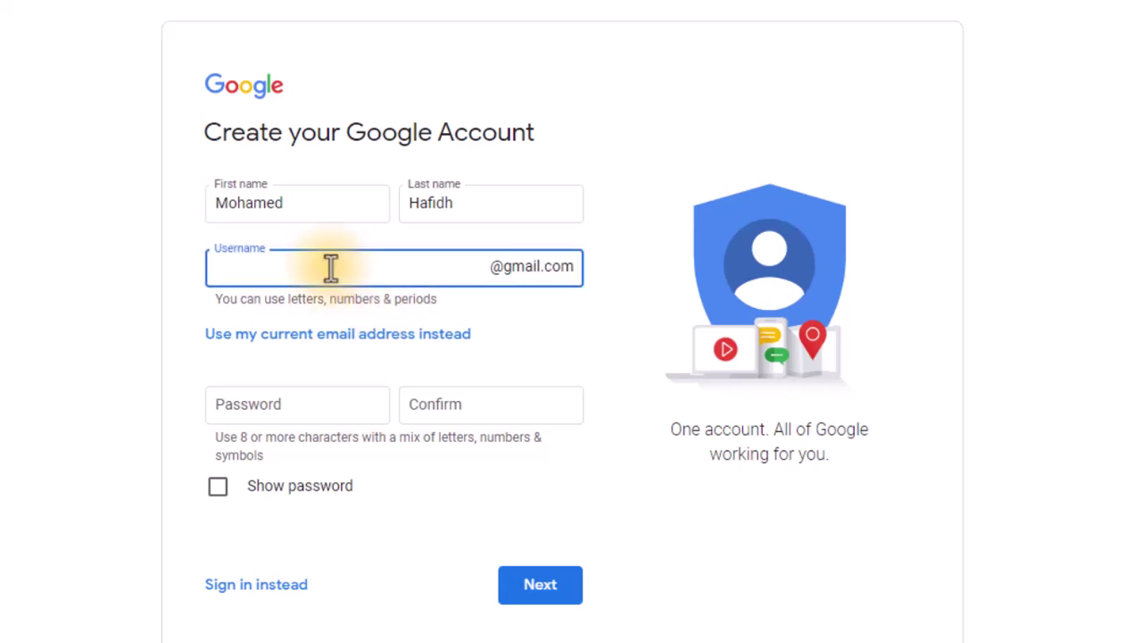
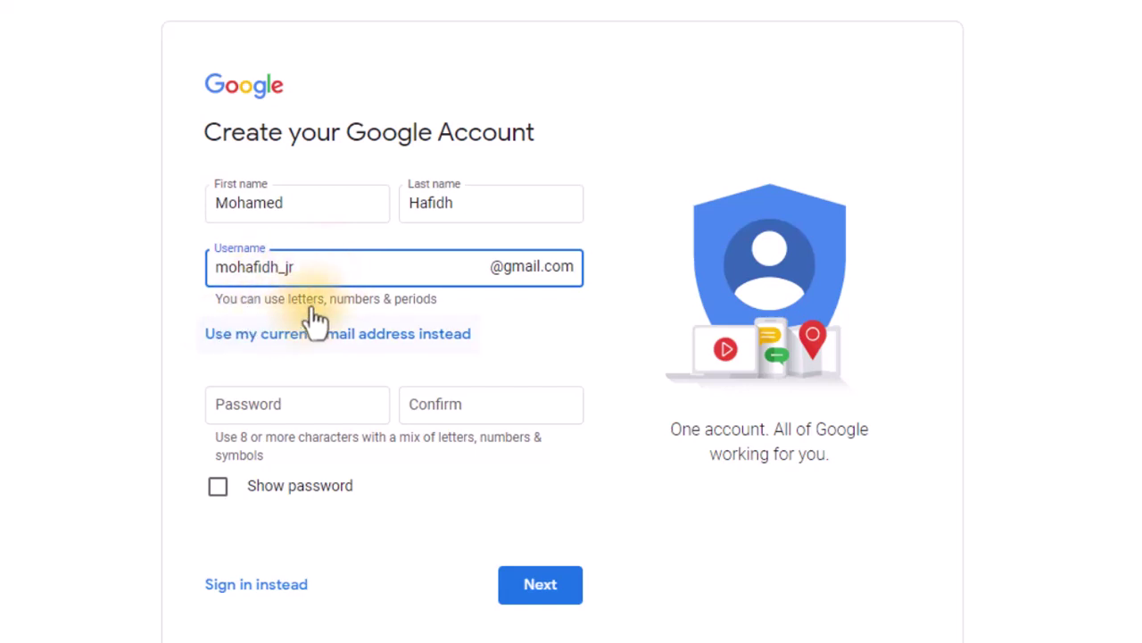
click(304, 412)
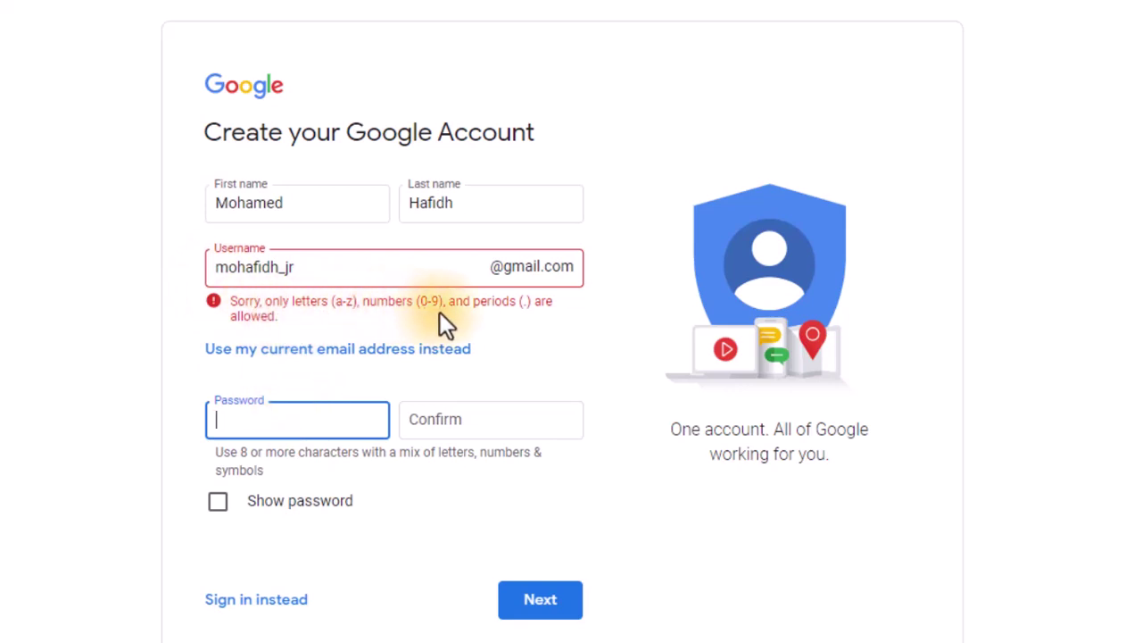
click(285, 268)
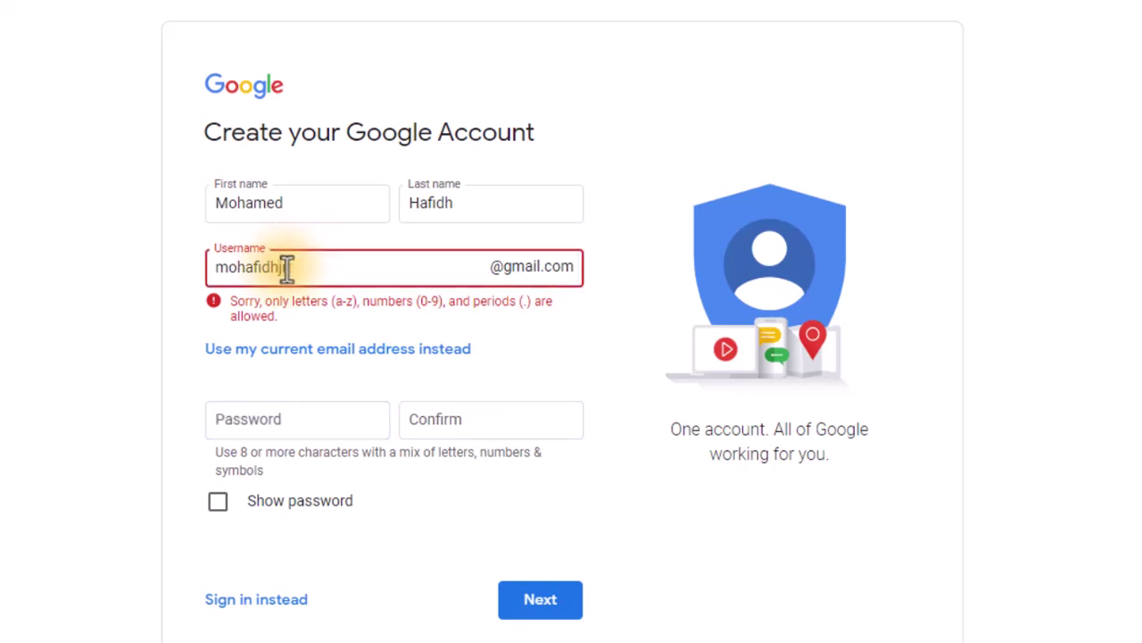
text(jr)
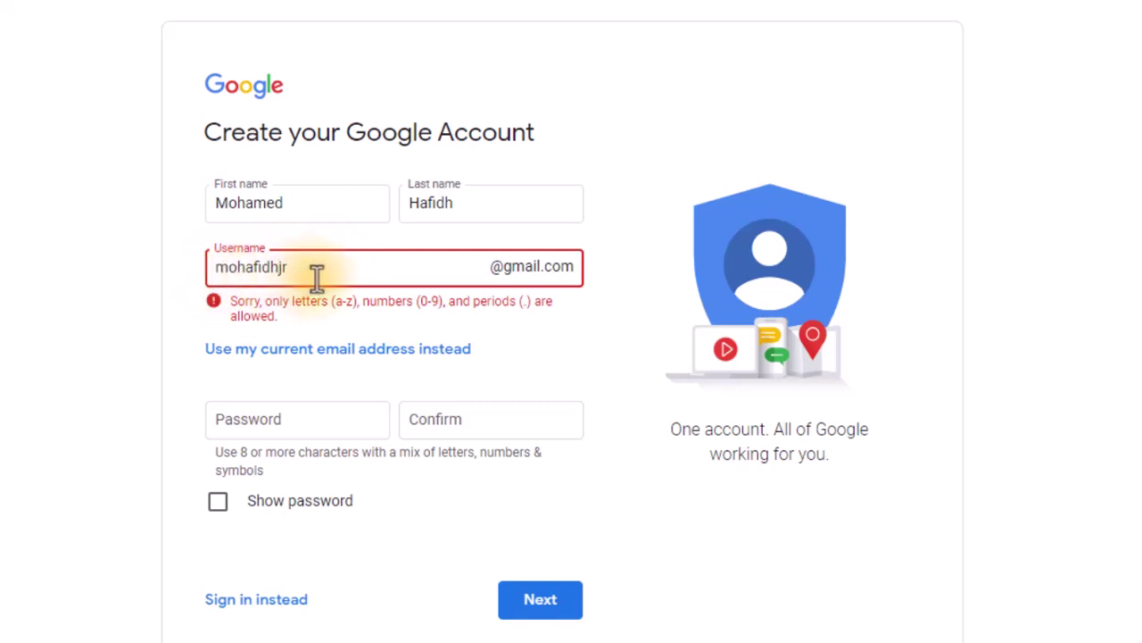
click(297, 418)
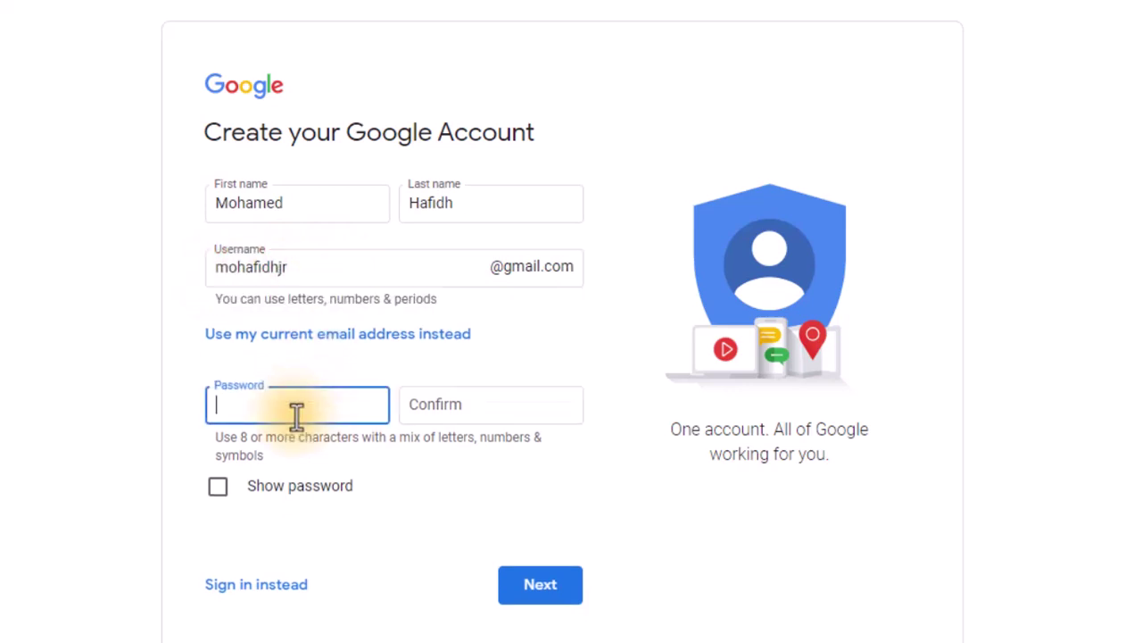
Step: Type the account password and begin repeating it in the Confirm field
drag(291, 266, 213, 266)
click(308, 267)
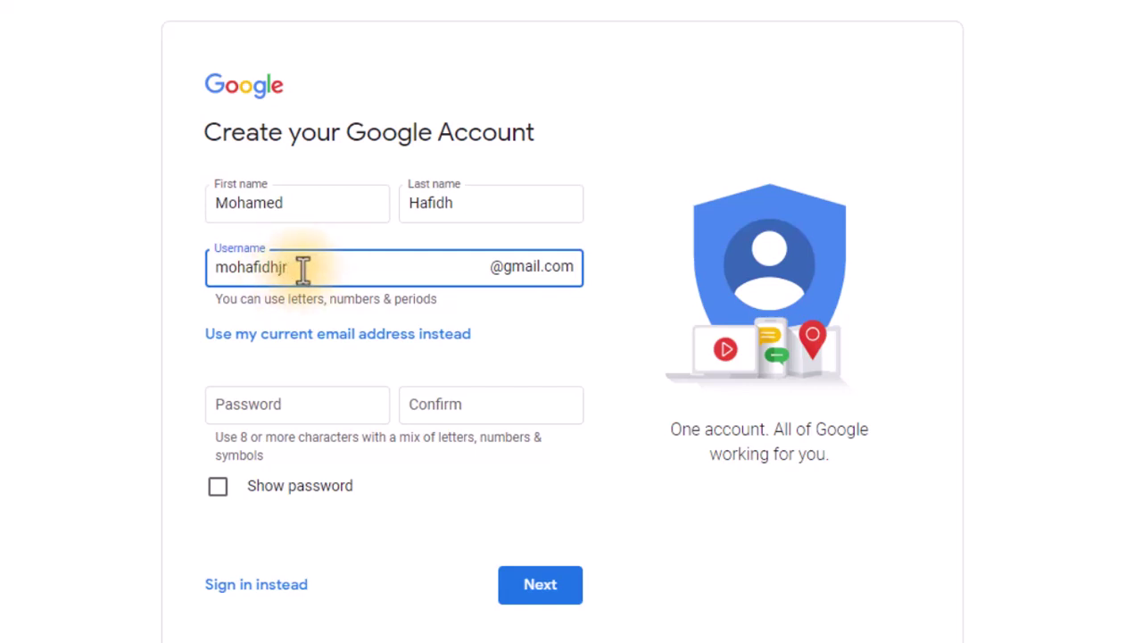
click(296, 406)
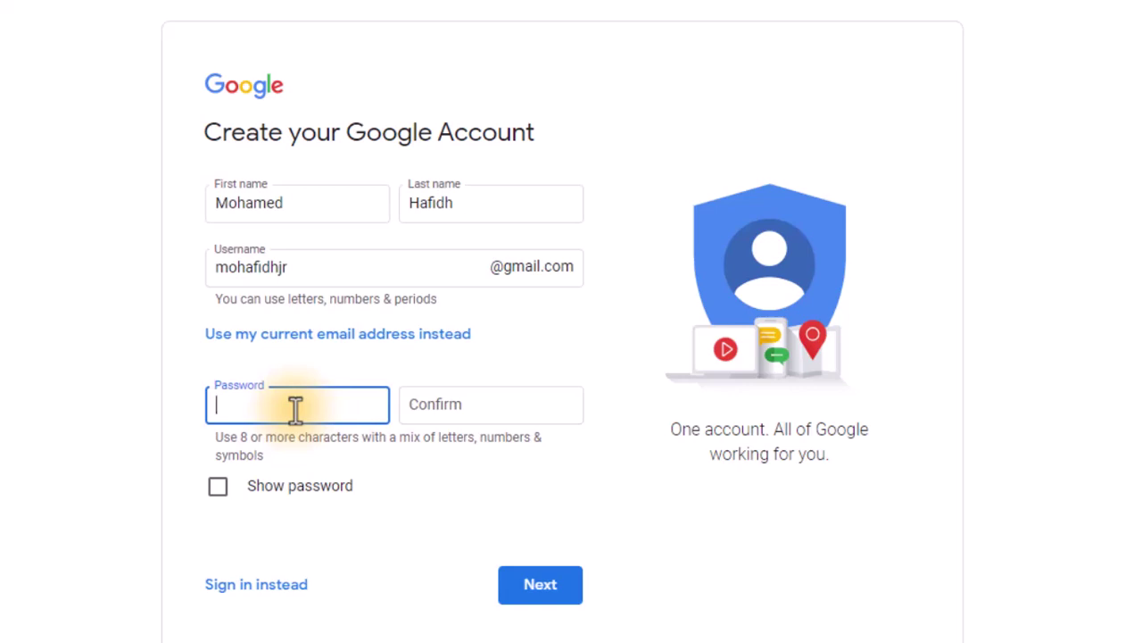
text(•••••)
key(BackSpace)
key(BackSpace)
key(BackSpace)
text(••••••••••)
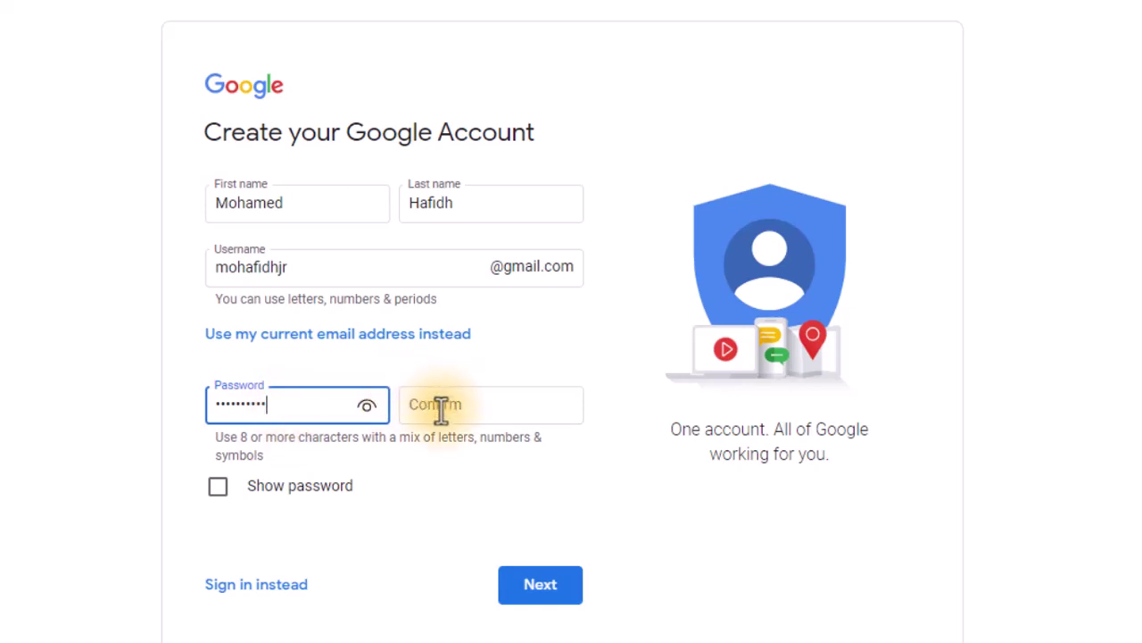
text(••••••)
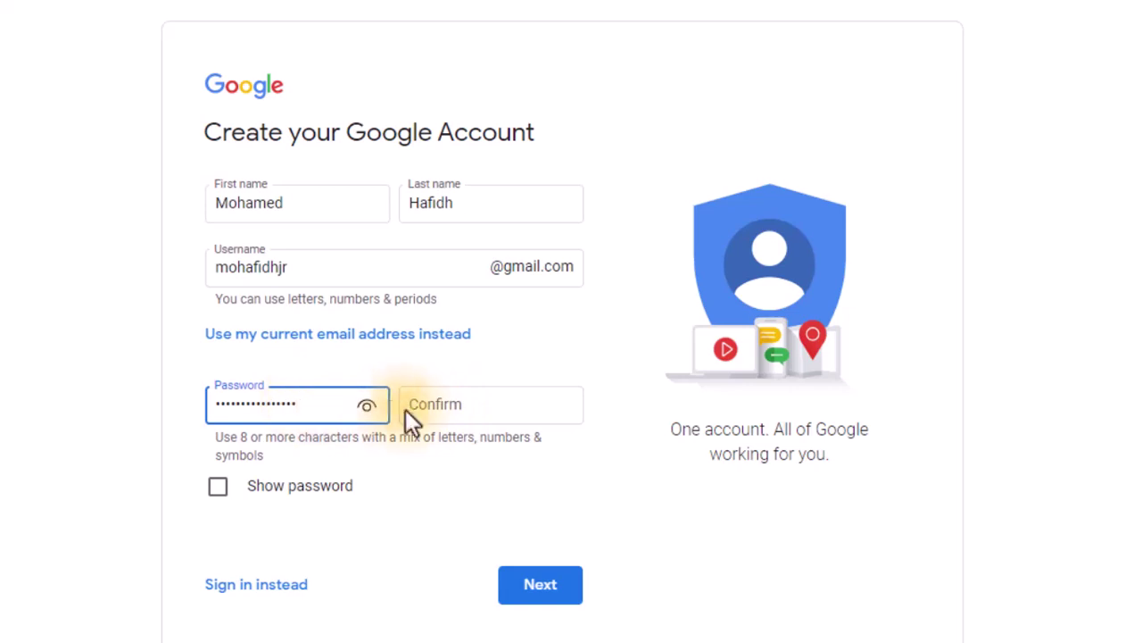
click(430, 410)
text(•••)
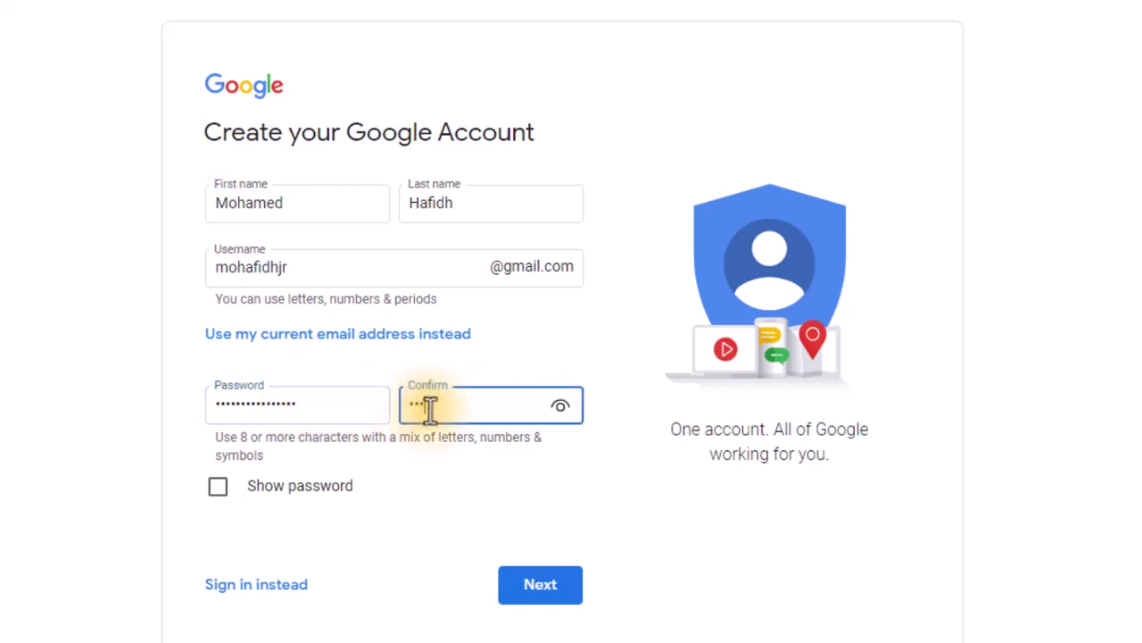
text(•••••••••••••)
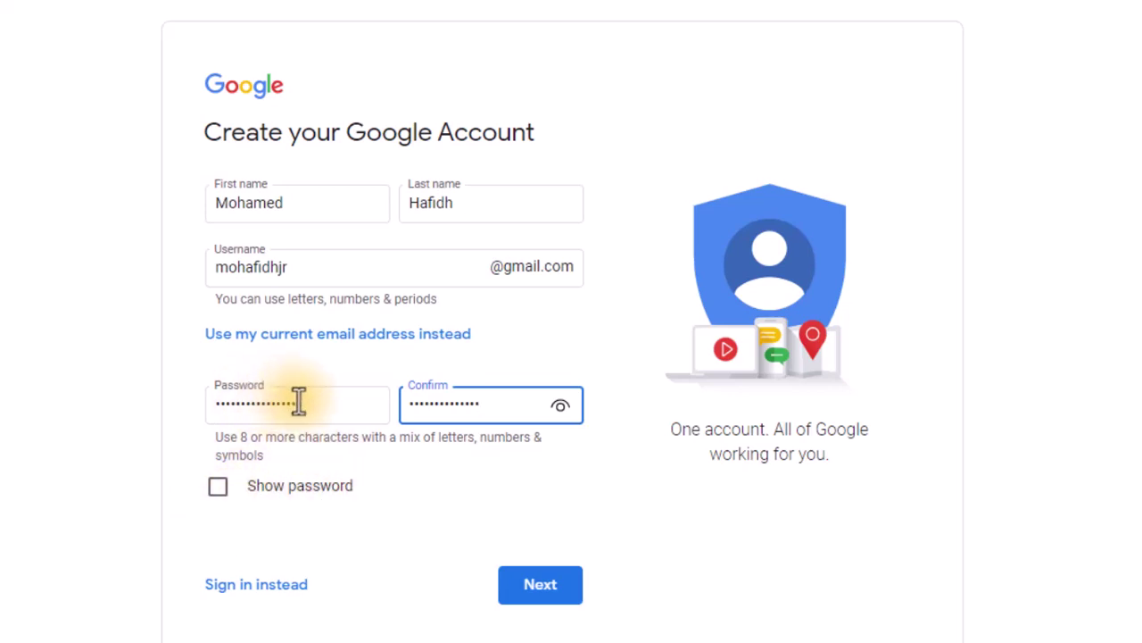
Step: Review the password, confirmation entry and password-requirements hint by selecting their text
drag(316, 400, 209, 408)
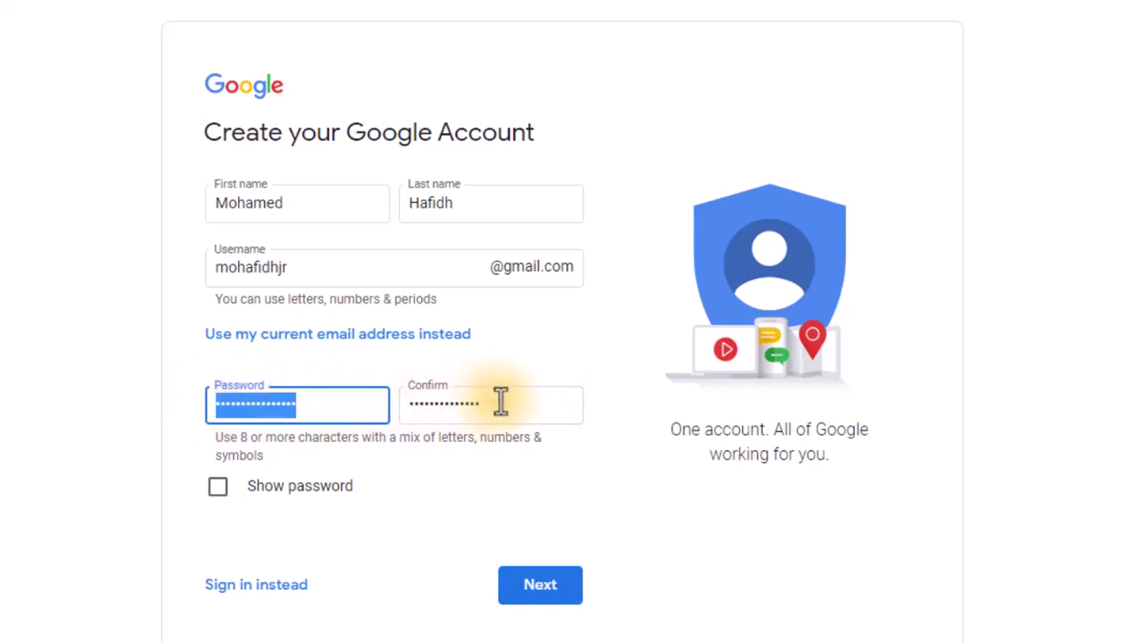
drag(503, 401, 408, 400)
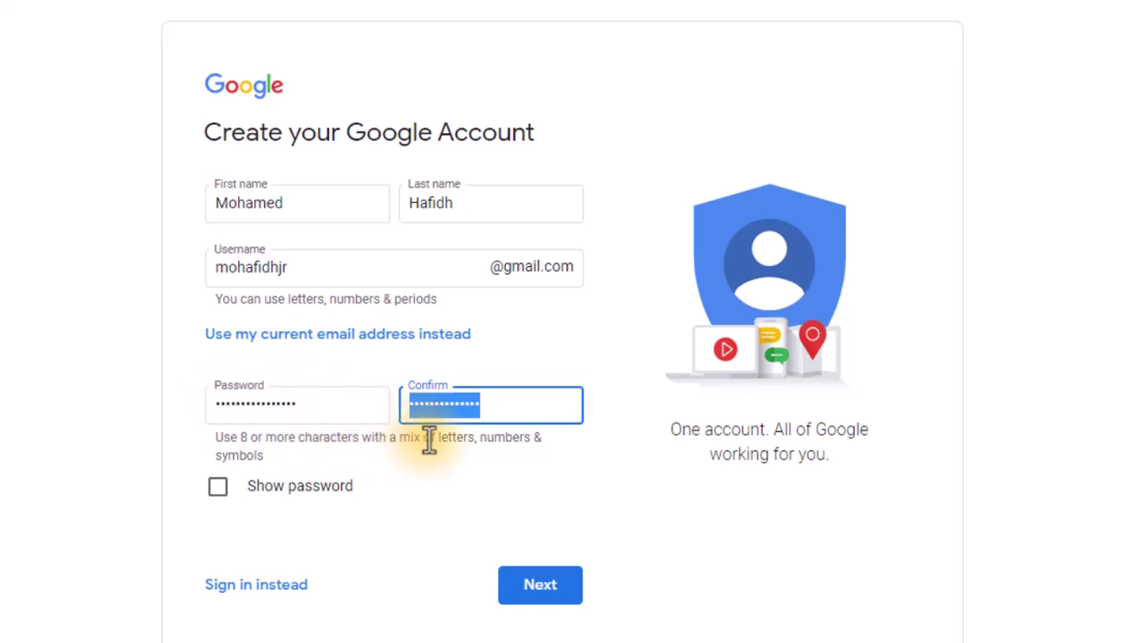
drag(271, 455, 226, 442)
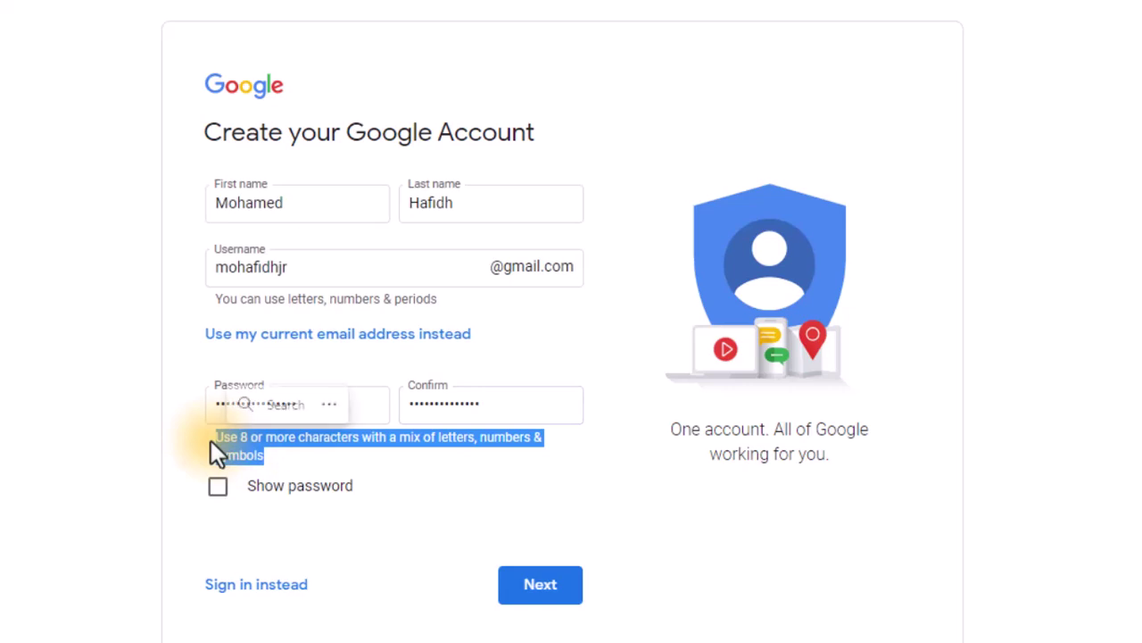
drag(265, 454, 240, 437)
click(391, 438)
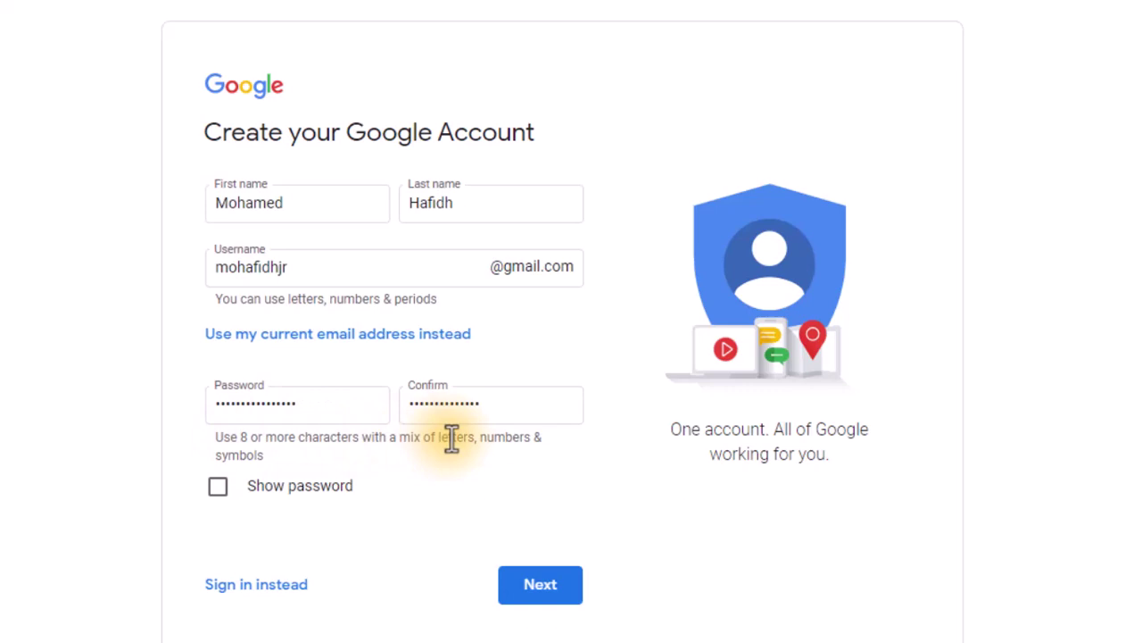
drag(268, 455, 218, 444)
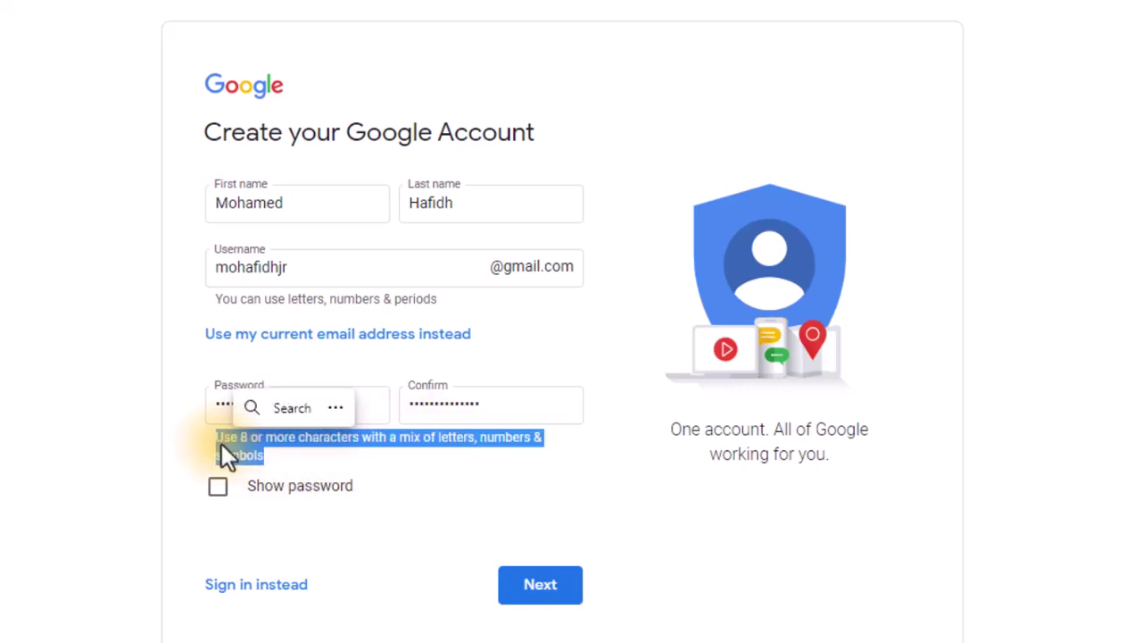
click(374, 441)
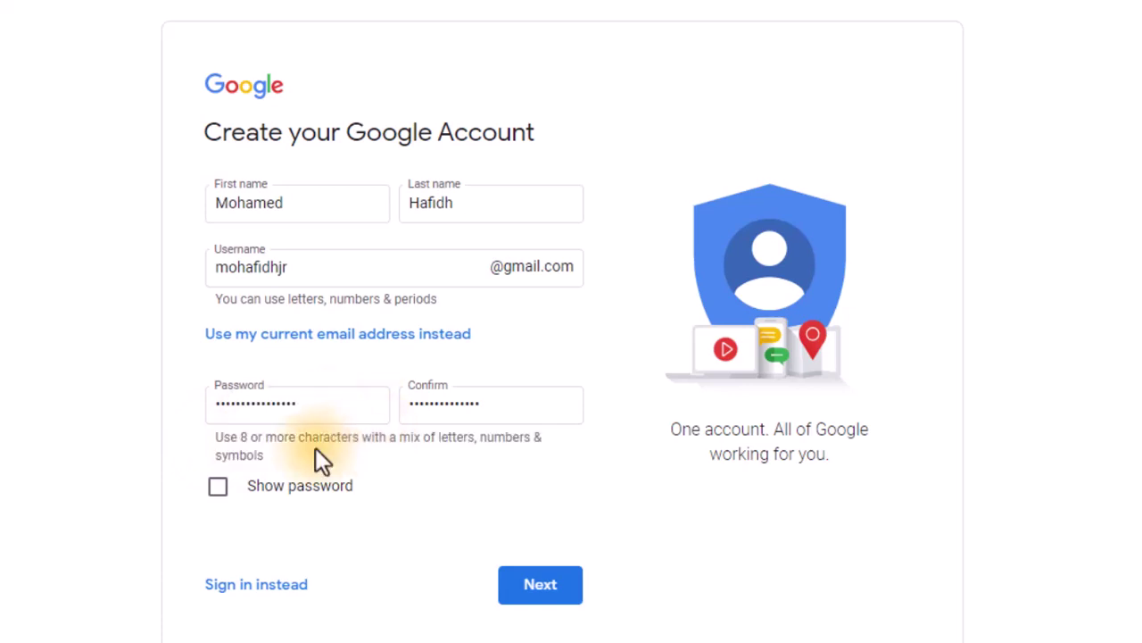
drag(327, 408, 201, 412)
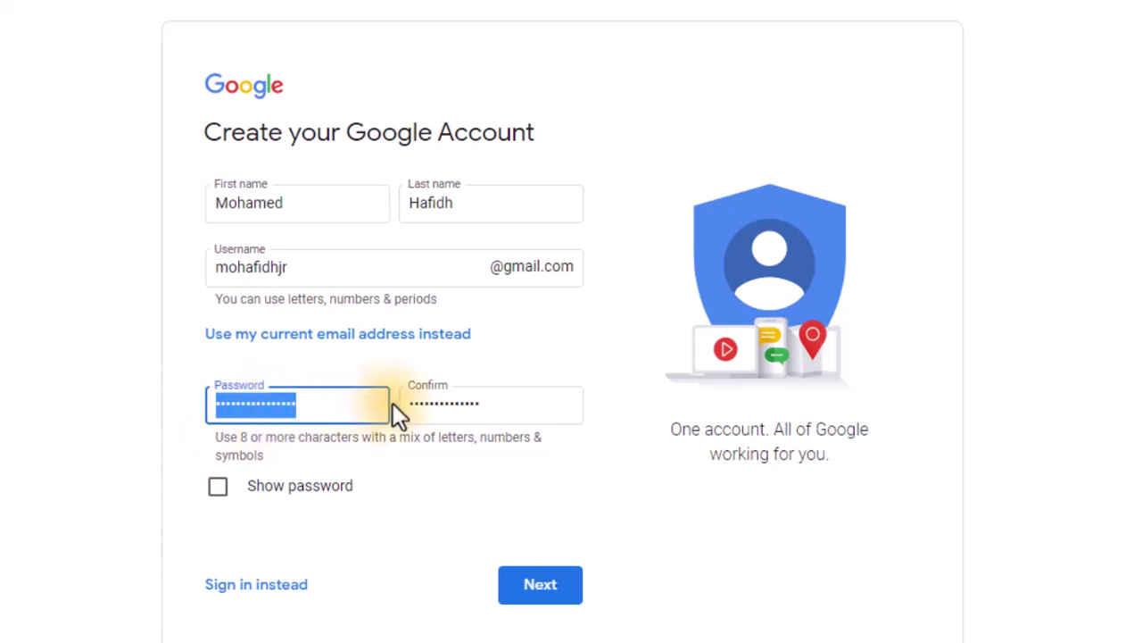
drag(503, 403, 402, 403)
click(356, 446)
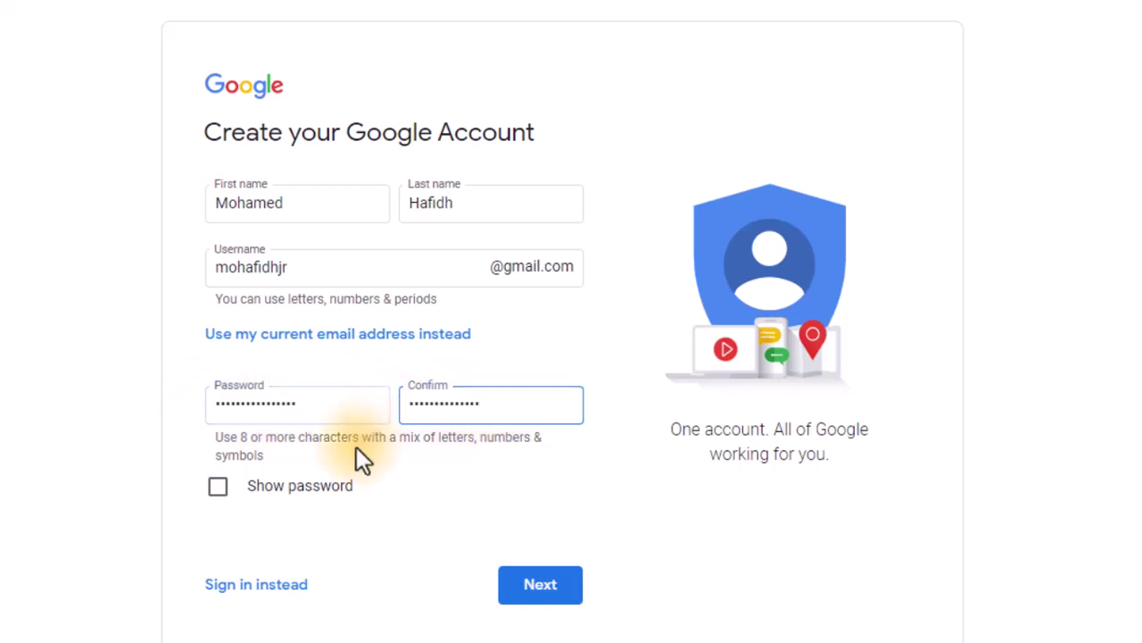
Step: Fix the password mismatch by pasting the password into Confirm, then resubmit the form
click(539, 585)
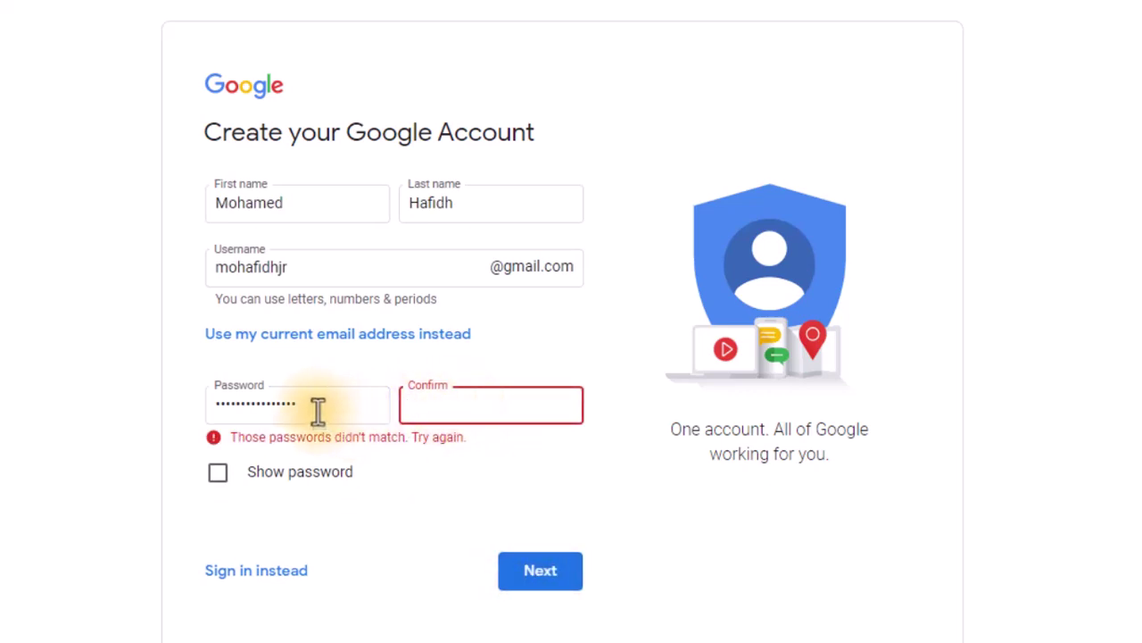
drag(317, 411, 204, 401)
click(426, 407)
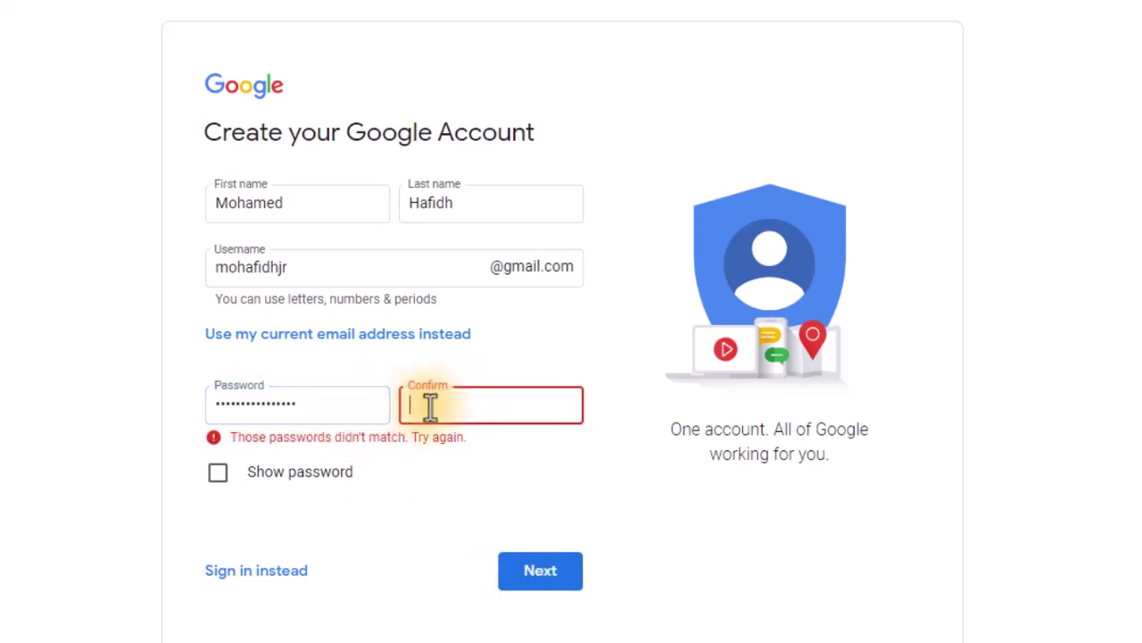
text(••••)
key(ctrl+v)
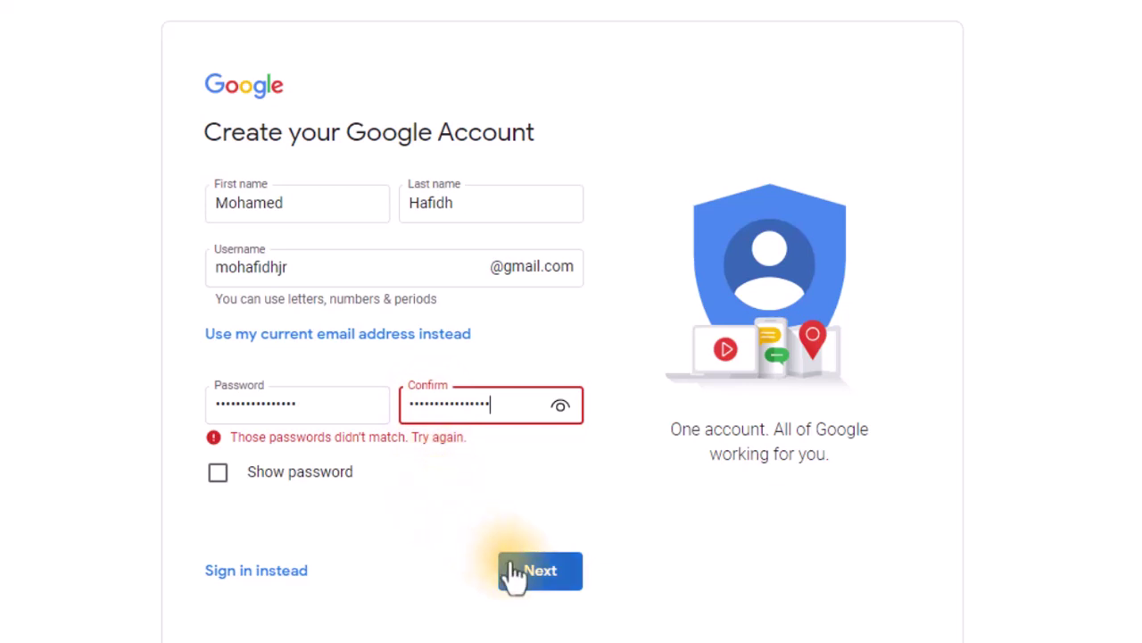
click(538, 576)
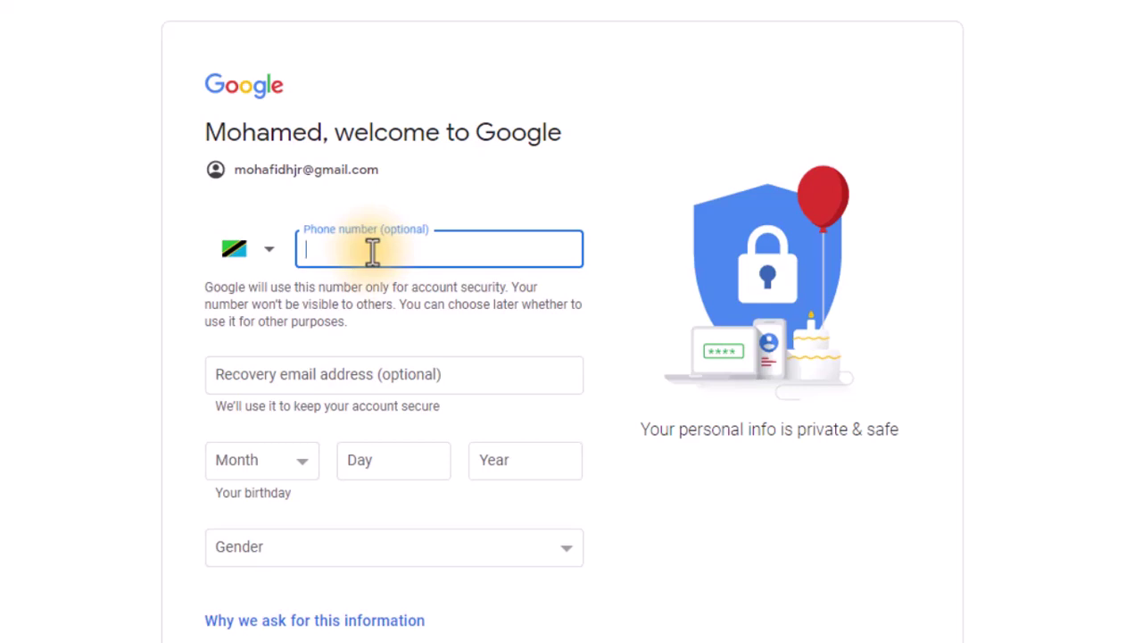
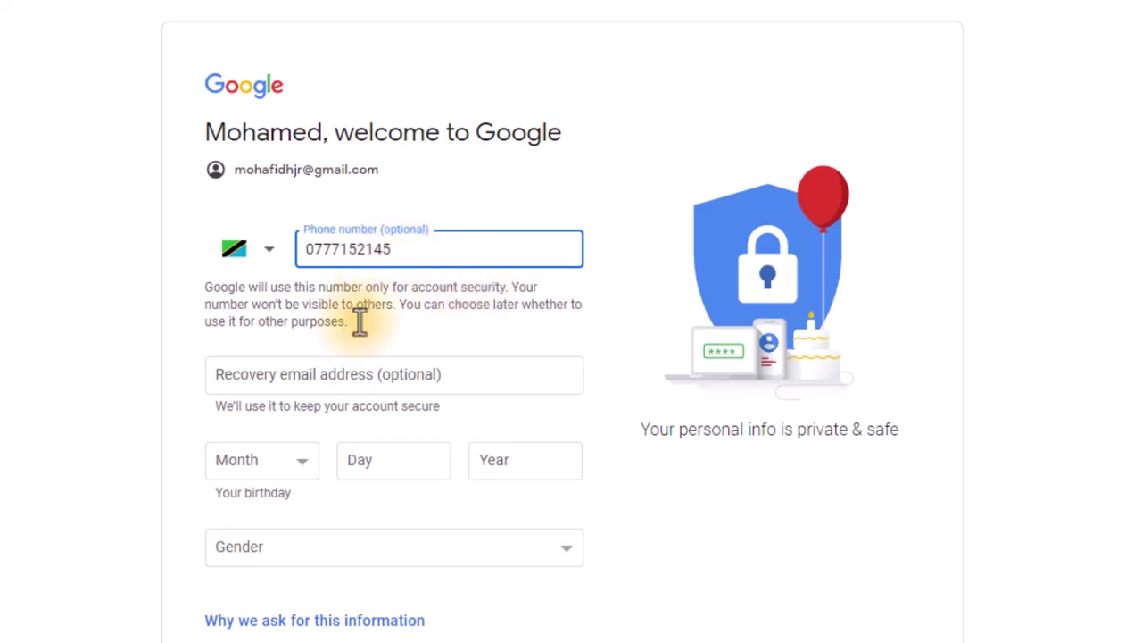
Step: Enter the user's phone number with Tanzania as country, leaving recovery email blank
click(300, 380)
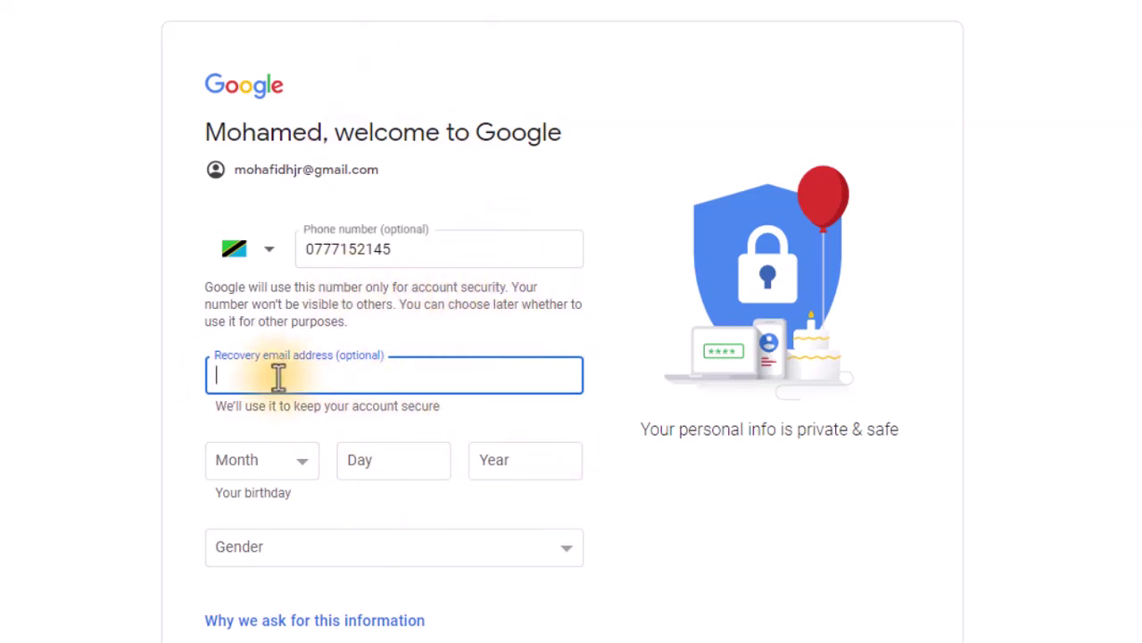
click(388, 354)
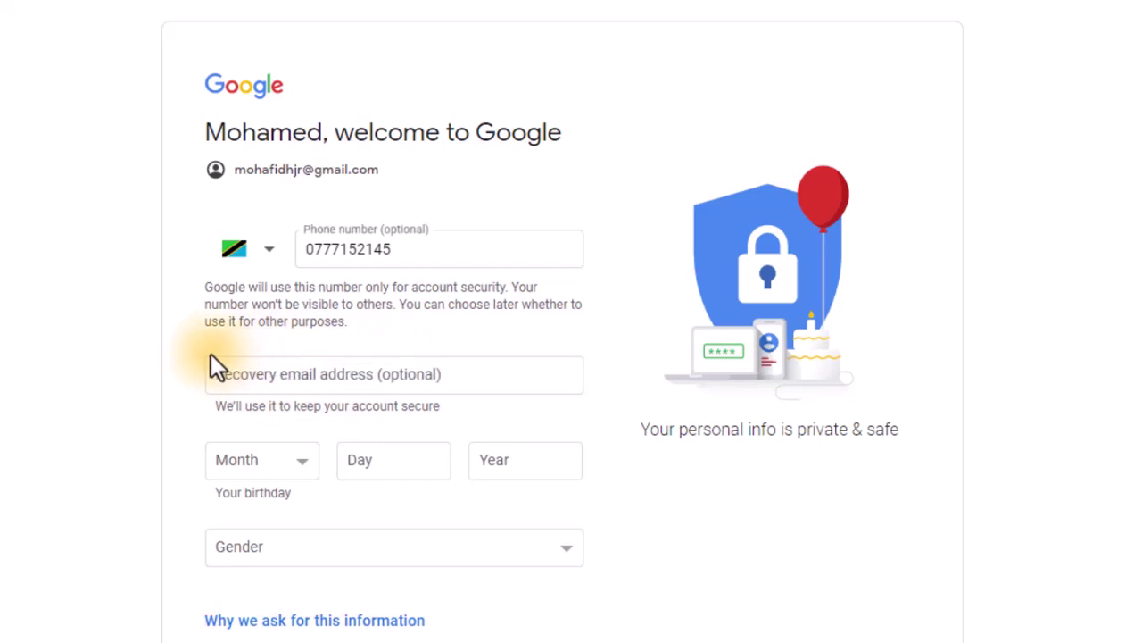
click(304, 374)
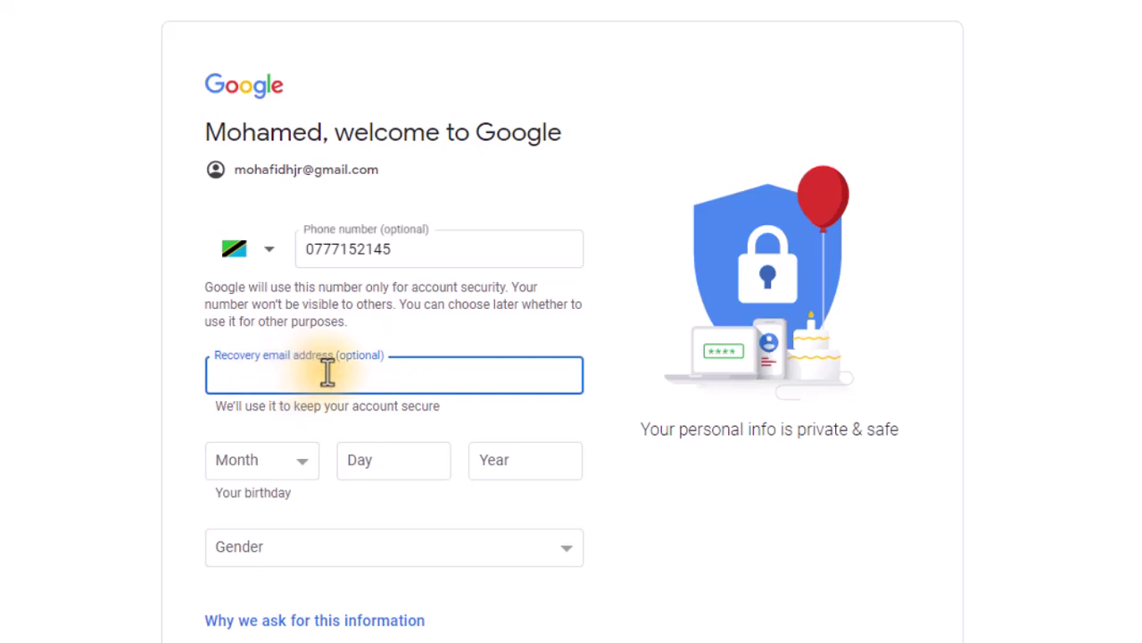
click(302, 461)
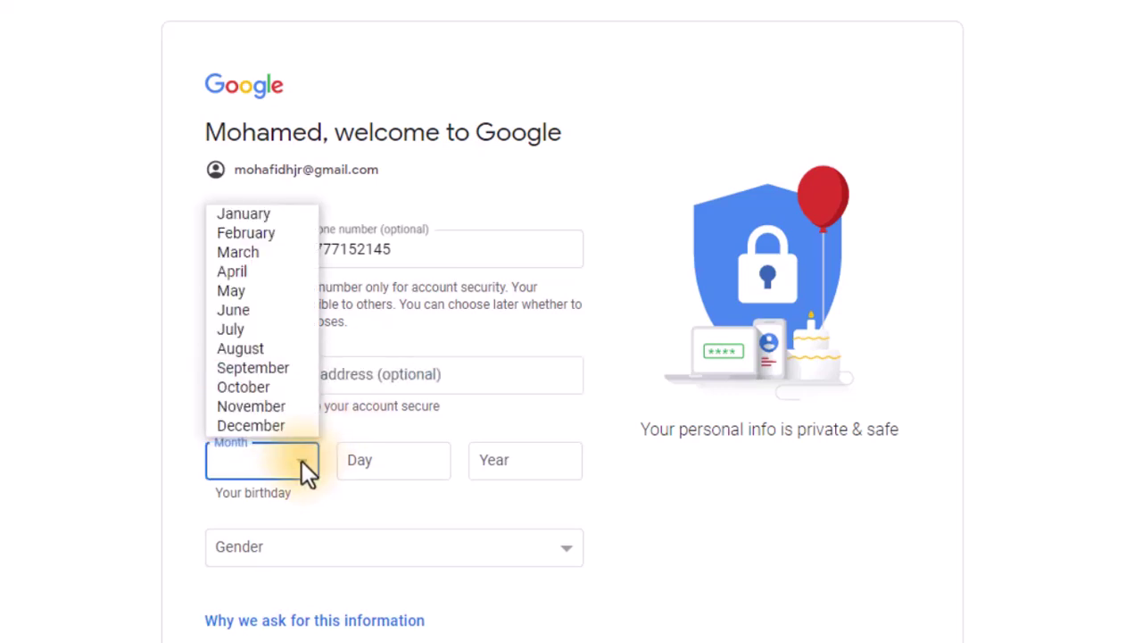
click(236, 292)
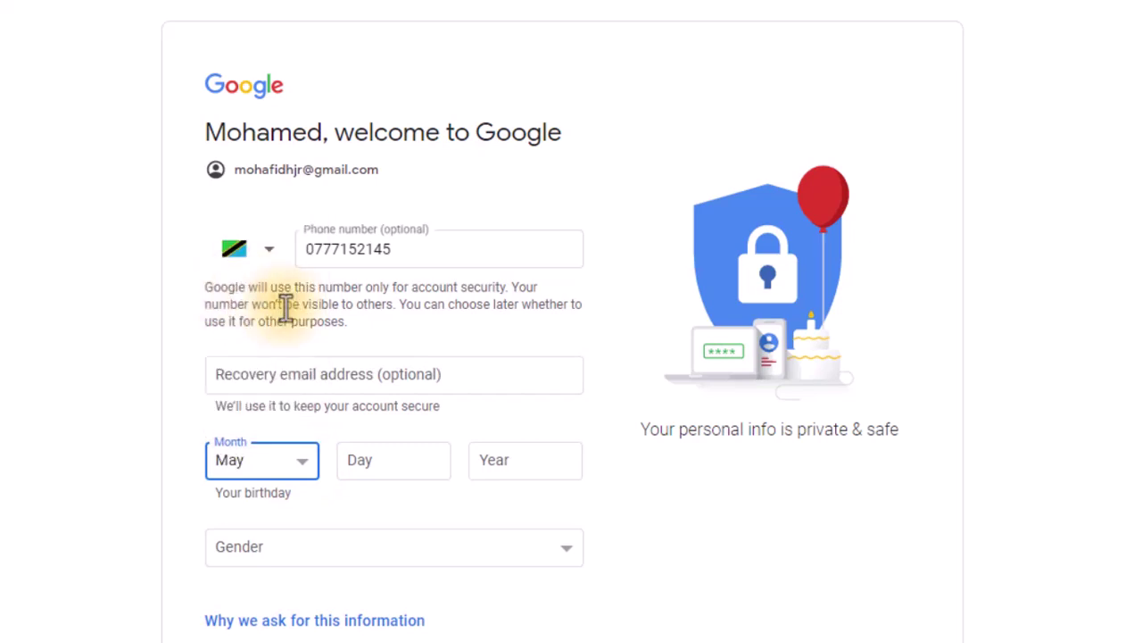
click(404, 459)
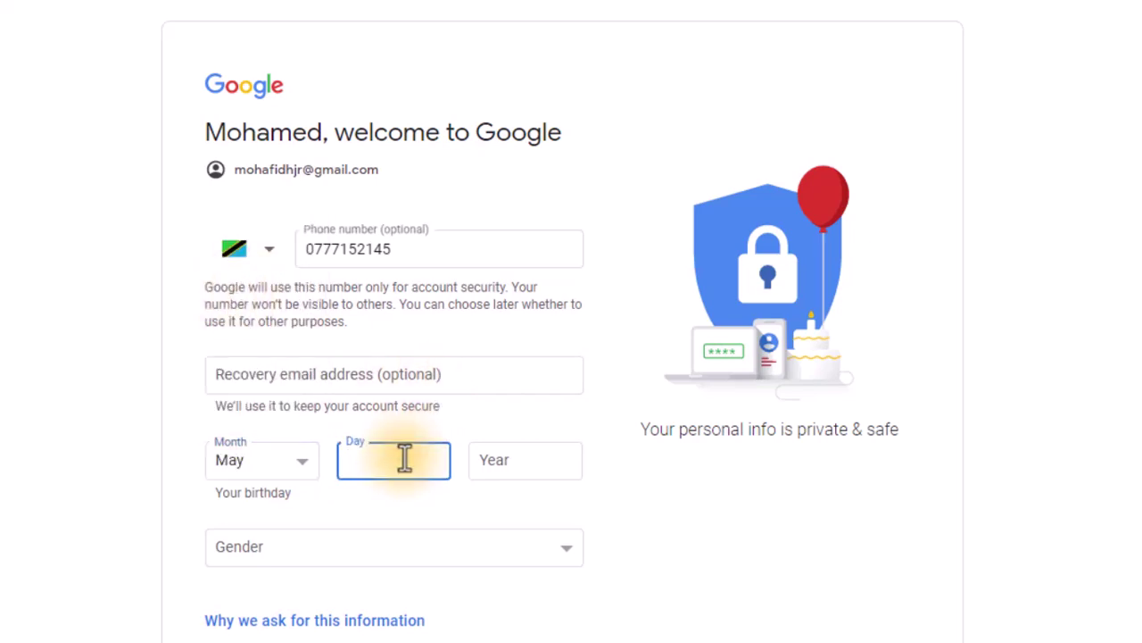
text(25)
click(542, 464)
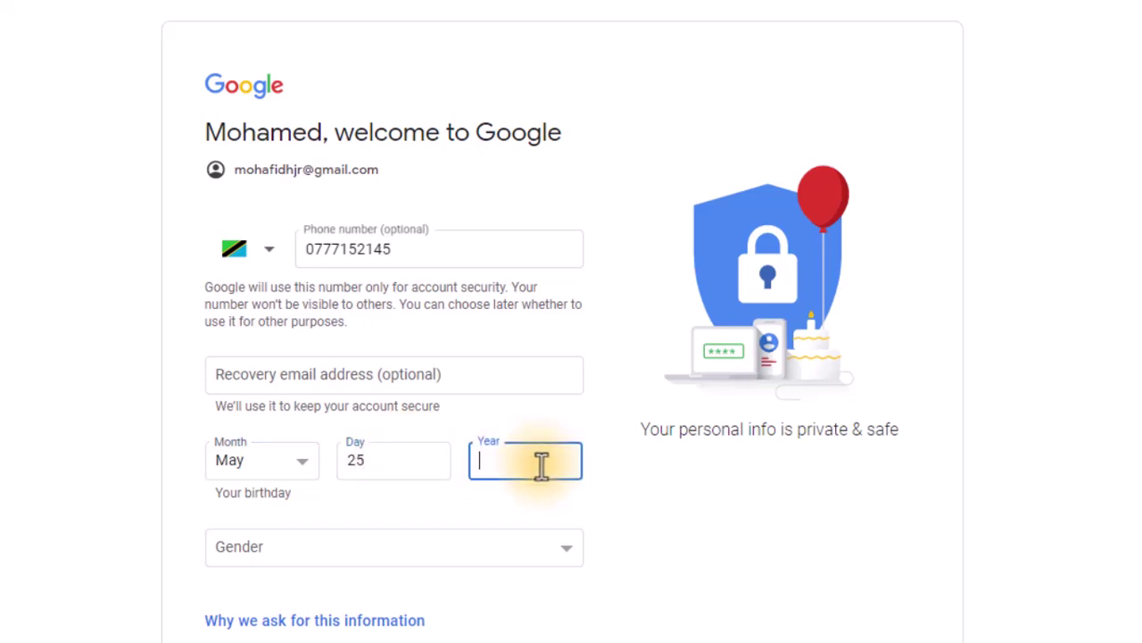
text(2002)
Step: Select Male as the gender and scroll down to the Next button
click(378, 534)
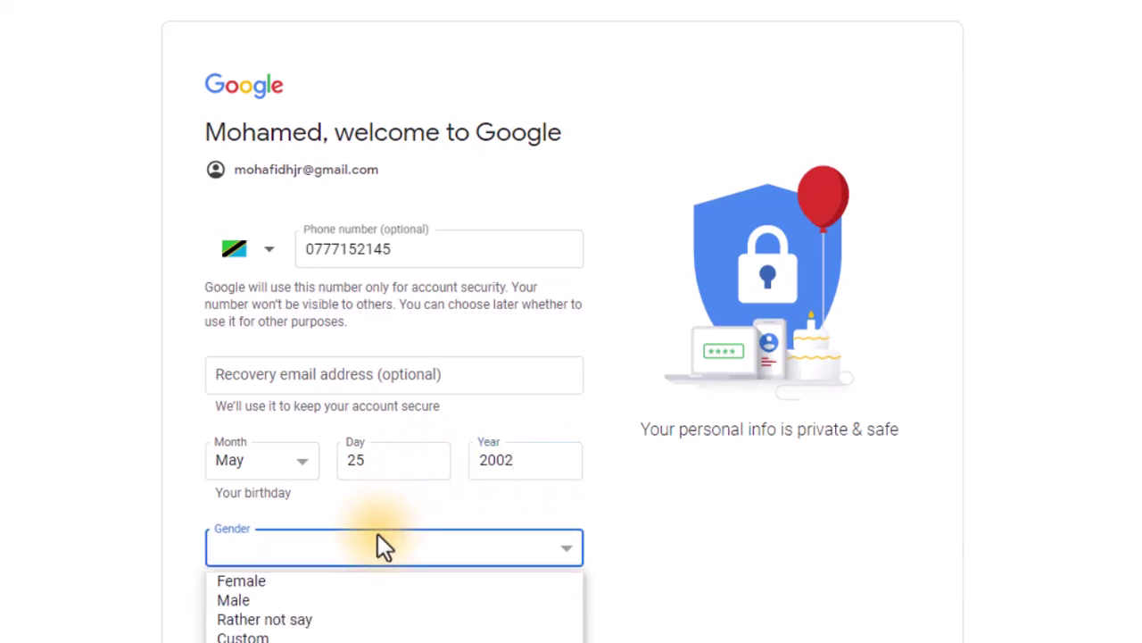
click(271, 603)
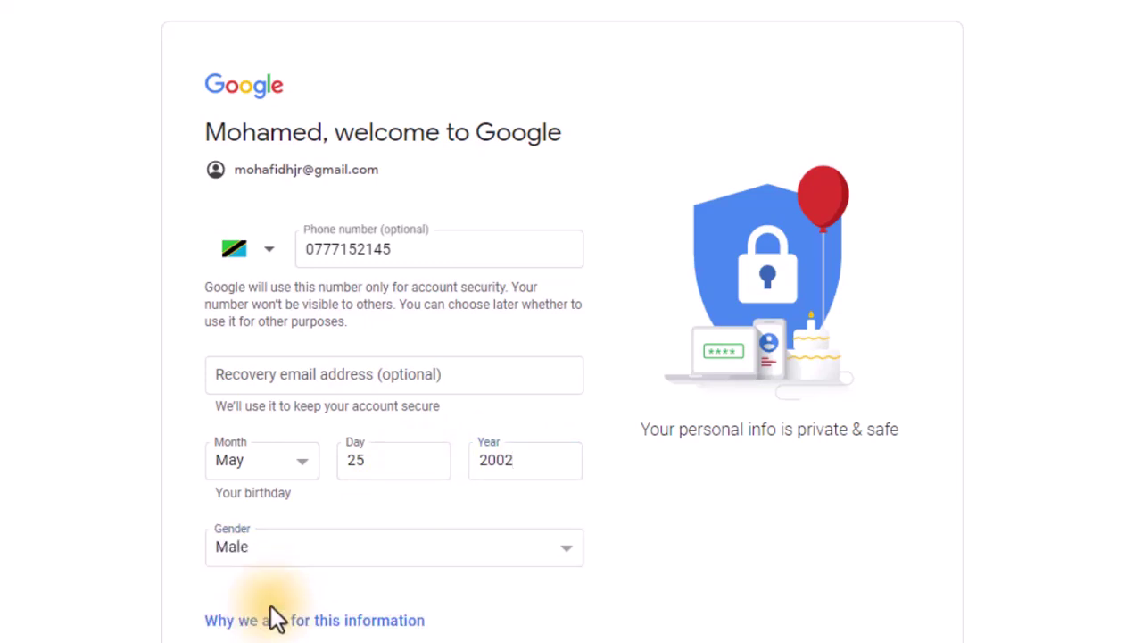
click(320, 553)
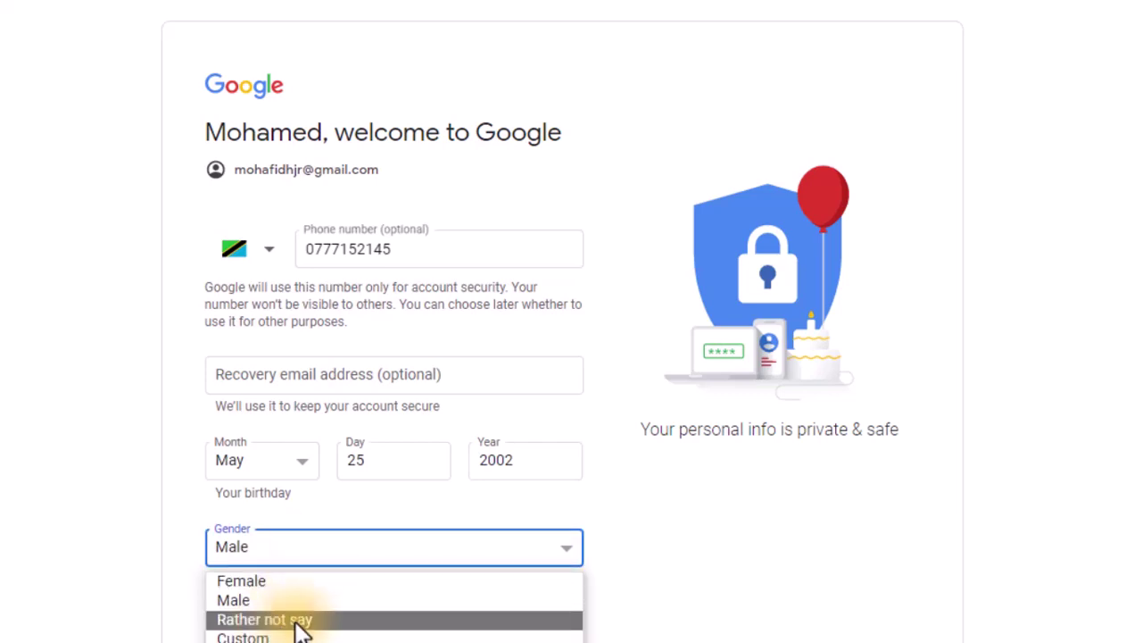
click(427, 509)
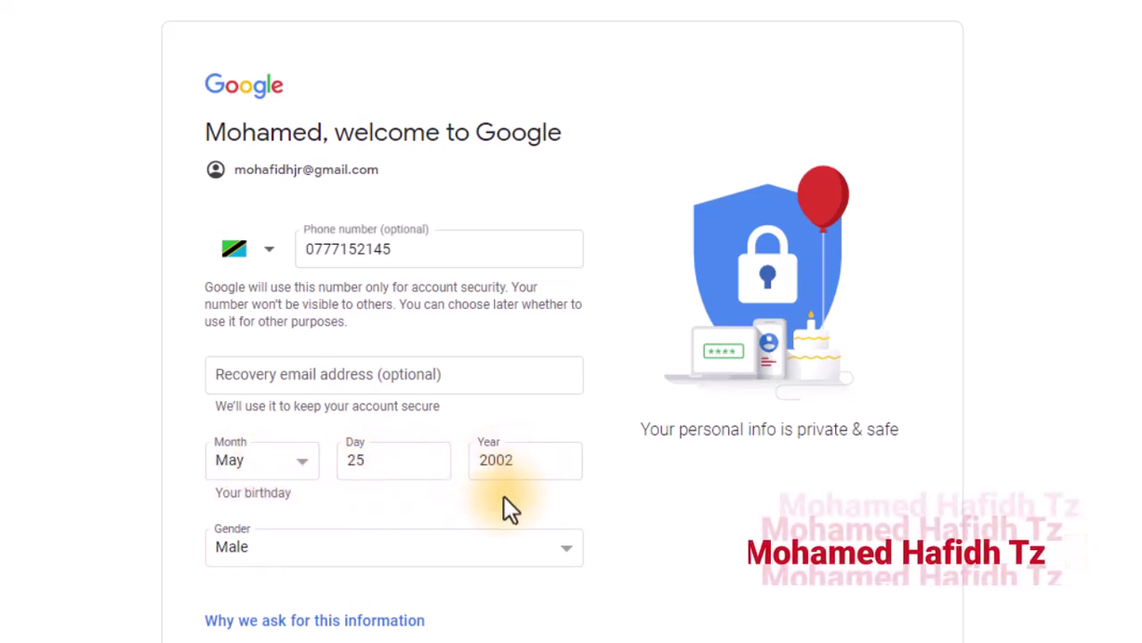
scroll(503, 497, down, 1)
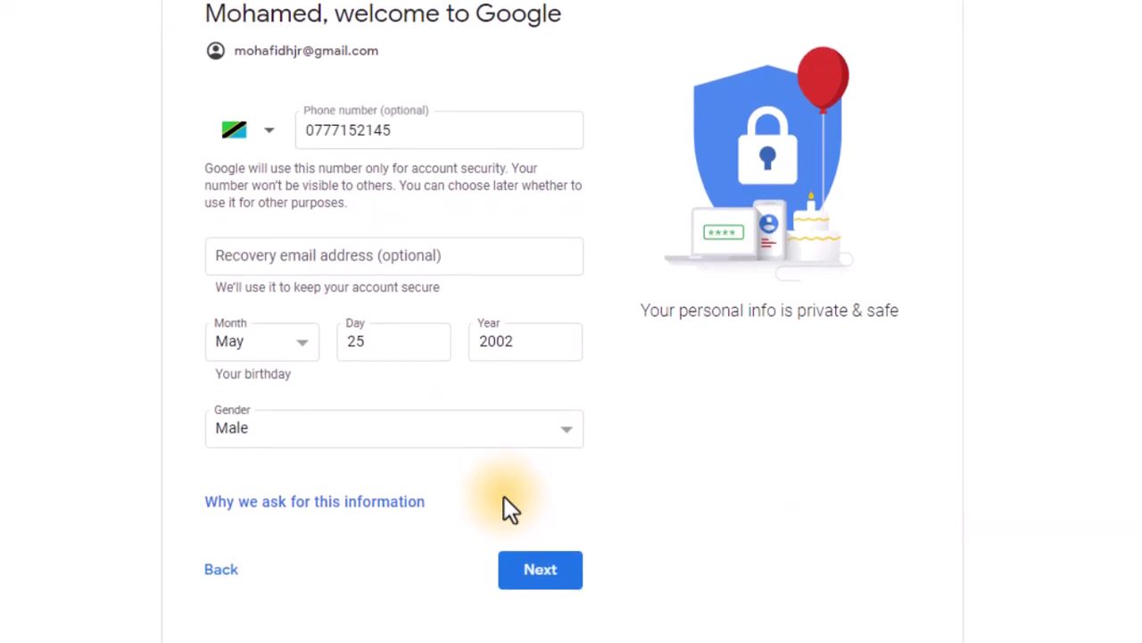
Step: Submit the basic information and highlight the Privacy and Terms heading
click(543, 582)
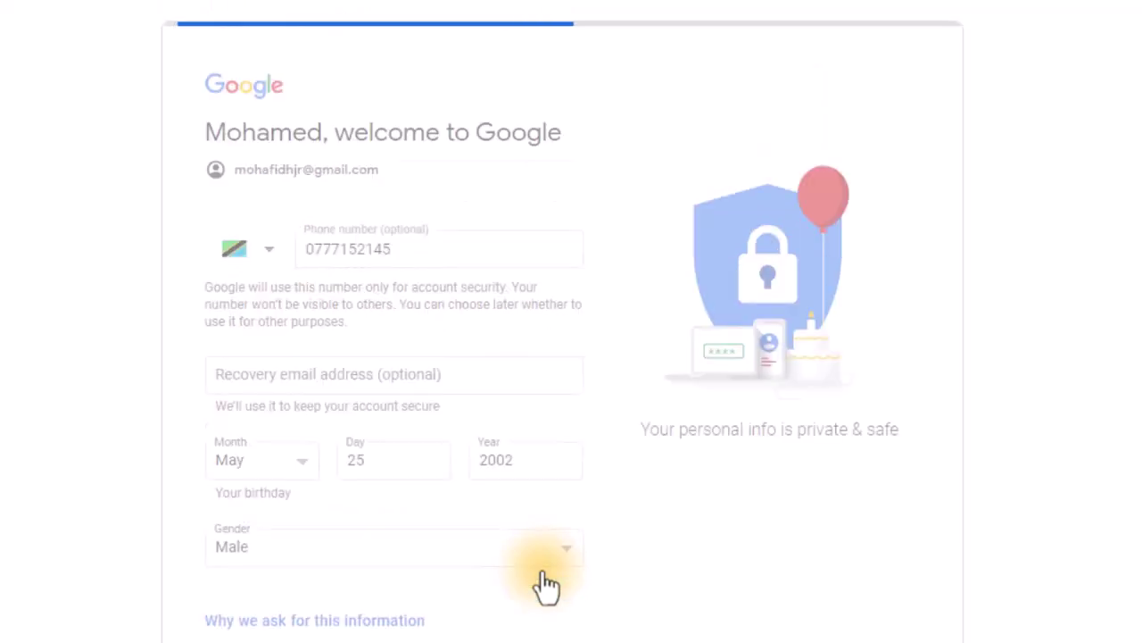
scroll(575, 298, down, 1)
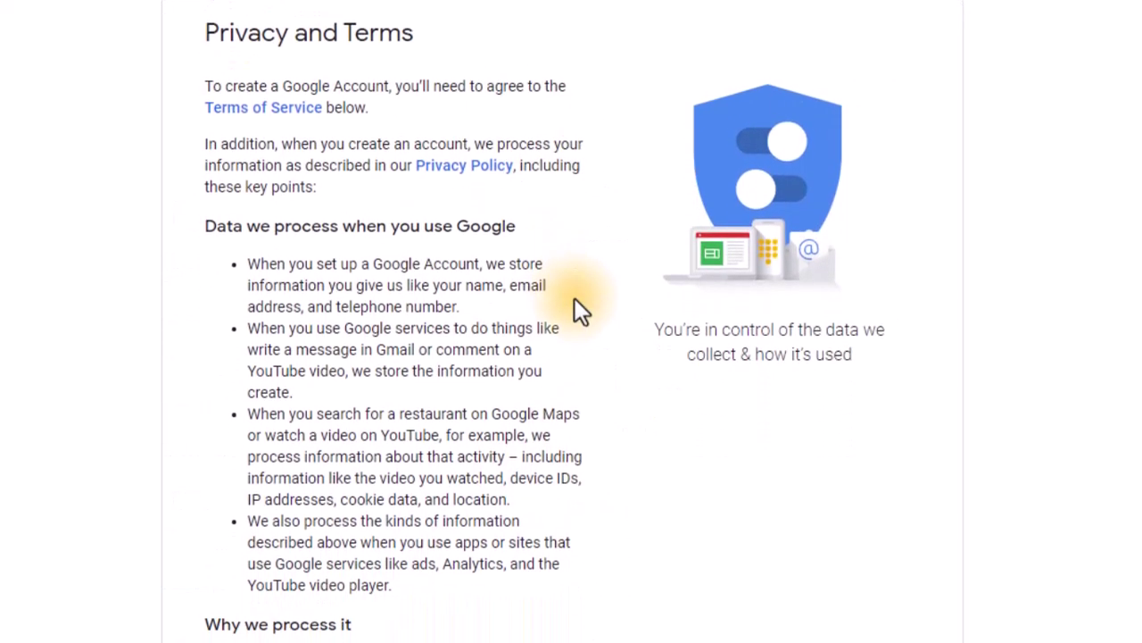
scroll(530, 180, up, 1)
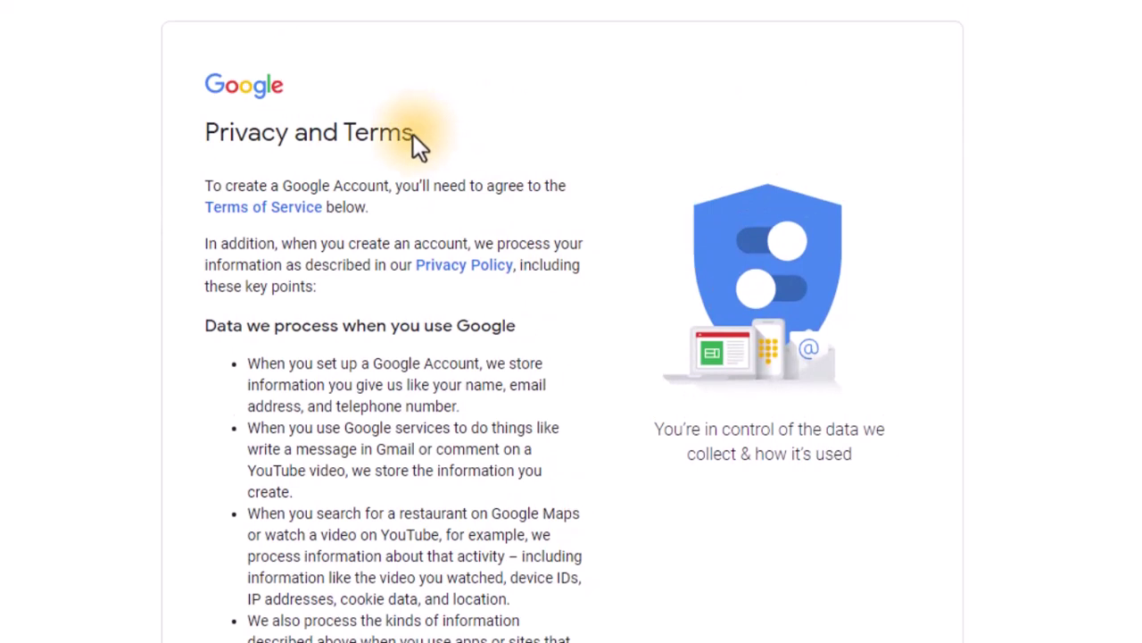
drag(413, 135, 180, 103)
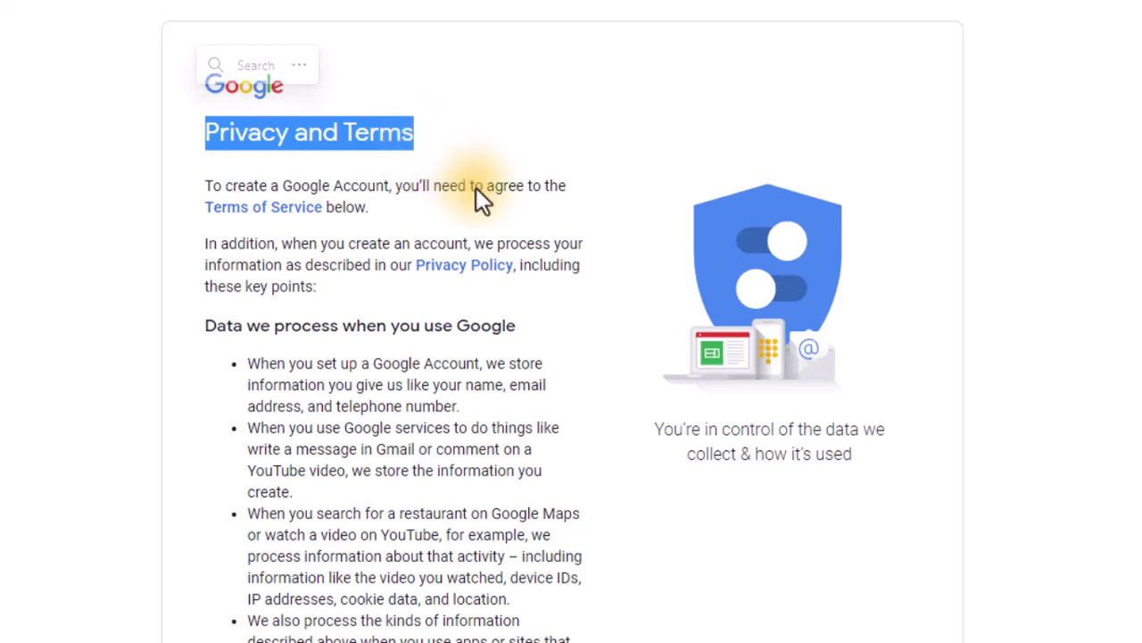
Step: Read through the Privacy and Terms page, highlighting the opening sentence about agreeing
scroll(475, 187, down, 4)
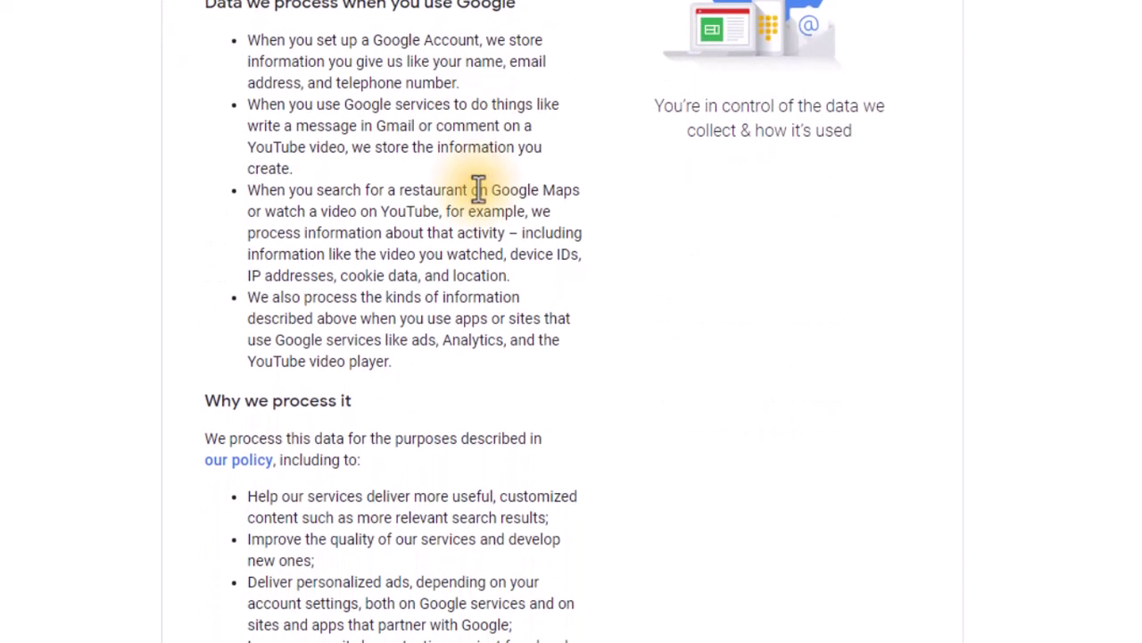
scroll(479, 189, down, 4)
scroll(479, 189, down, 2)
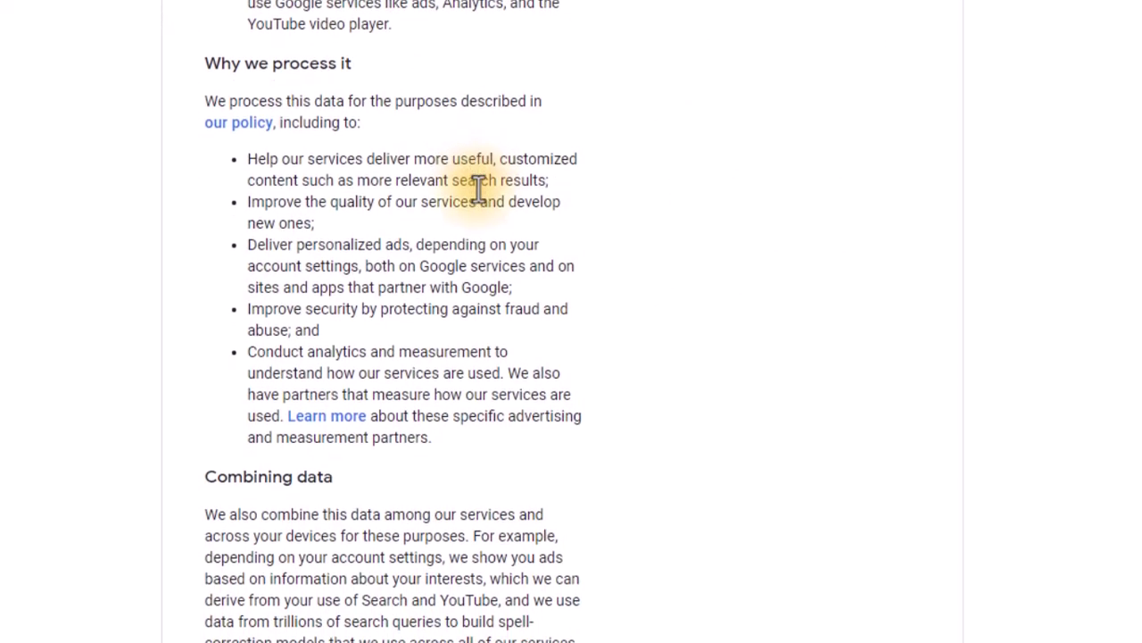
scroll(479, 189, down, 3)
scroll(479, 189, up, 10)
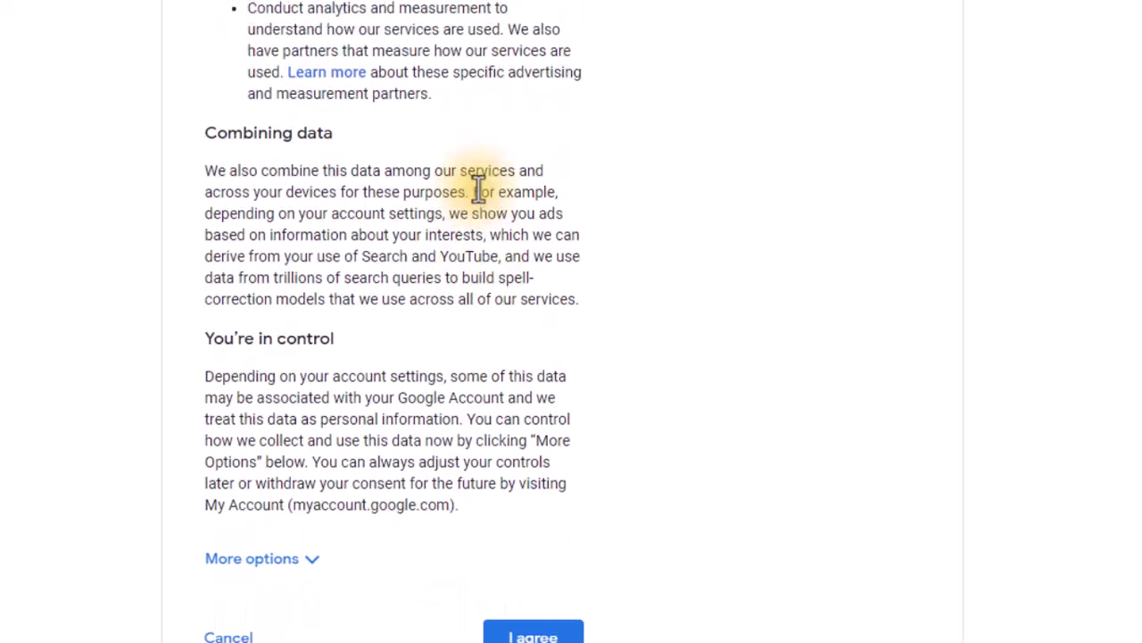
scroll(478, 189, up, 1)
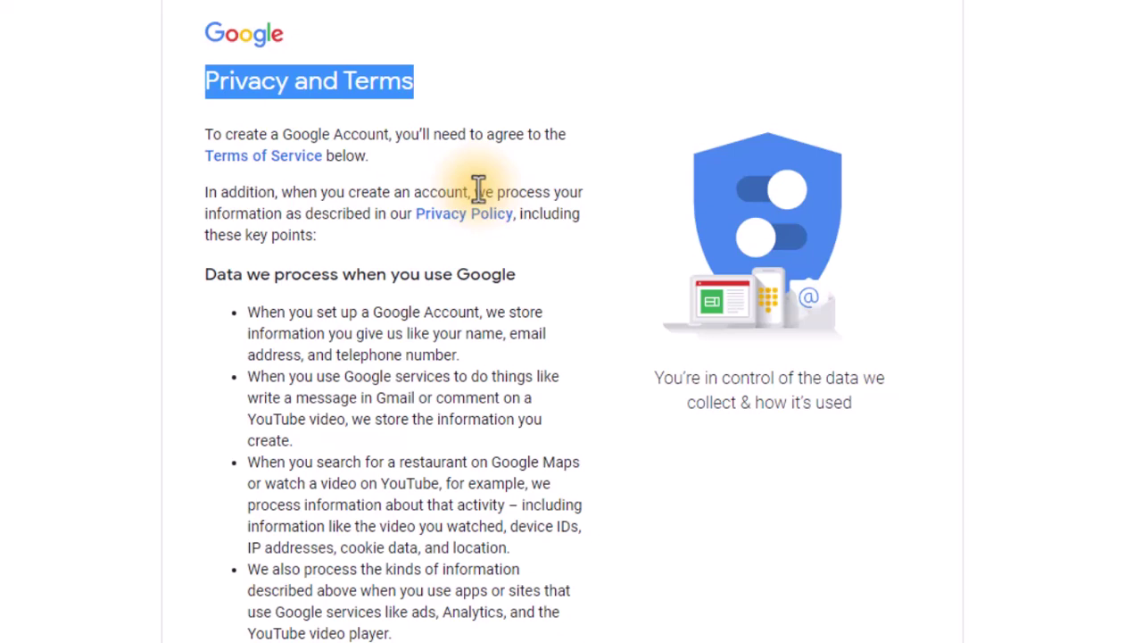
scroll(479, 189, down, 4)
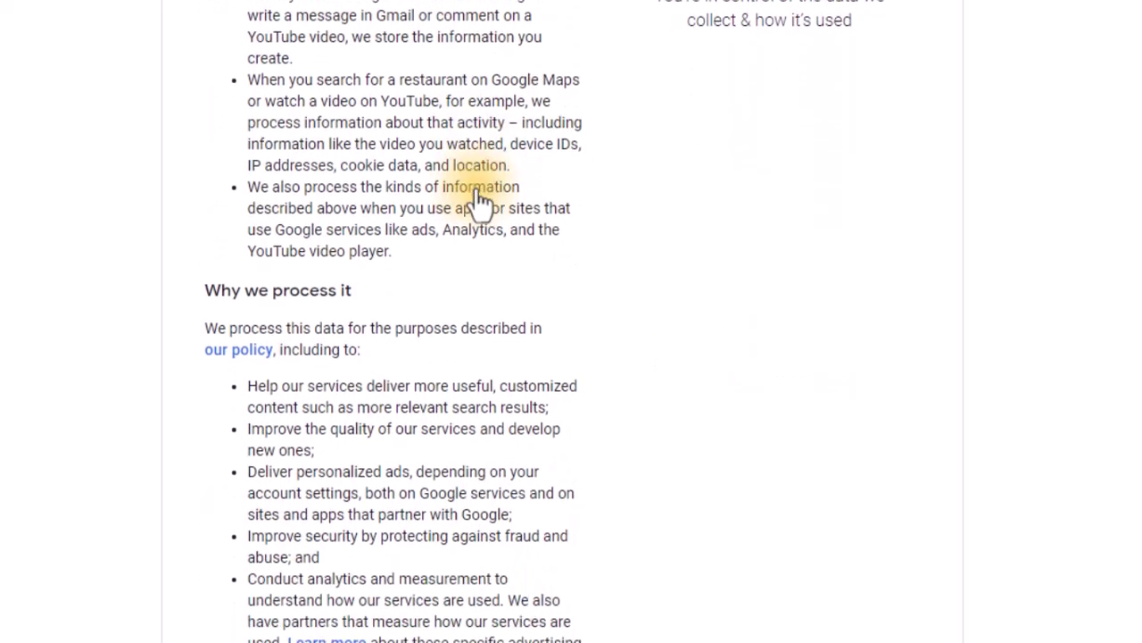
scroll(480, 201, down, 1)
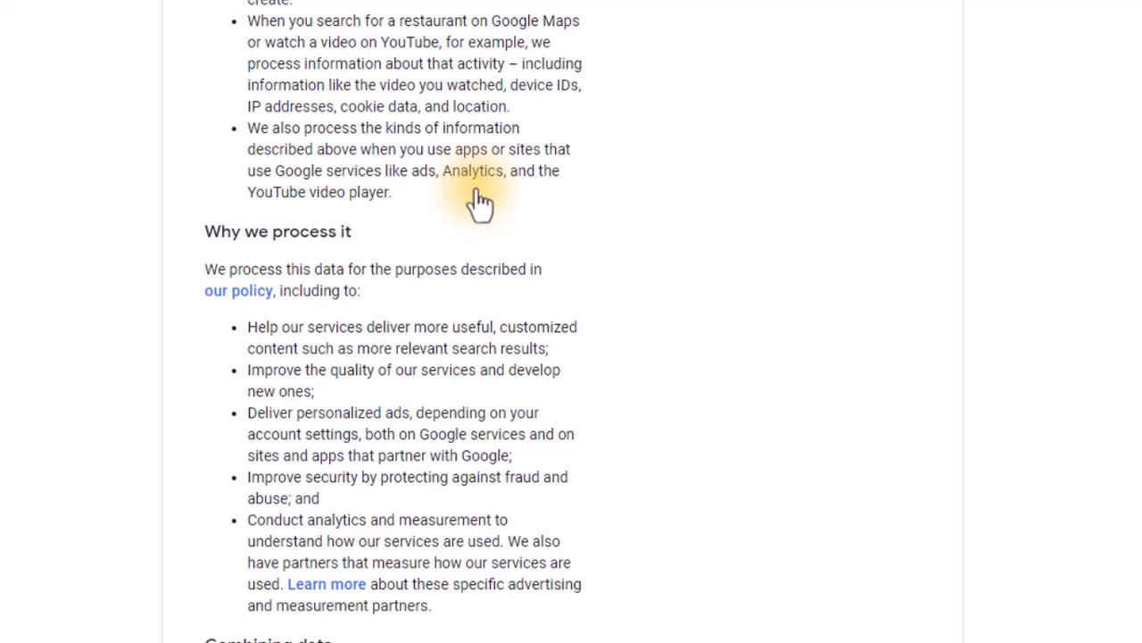
scroll(478, 192, down, 2)
scroll(478, 189, down, 2)
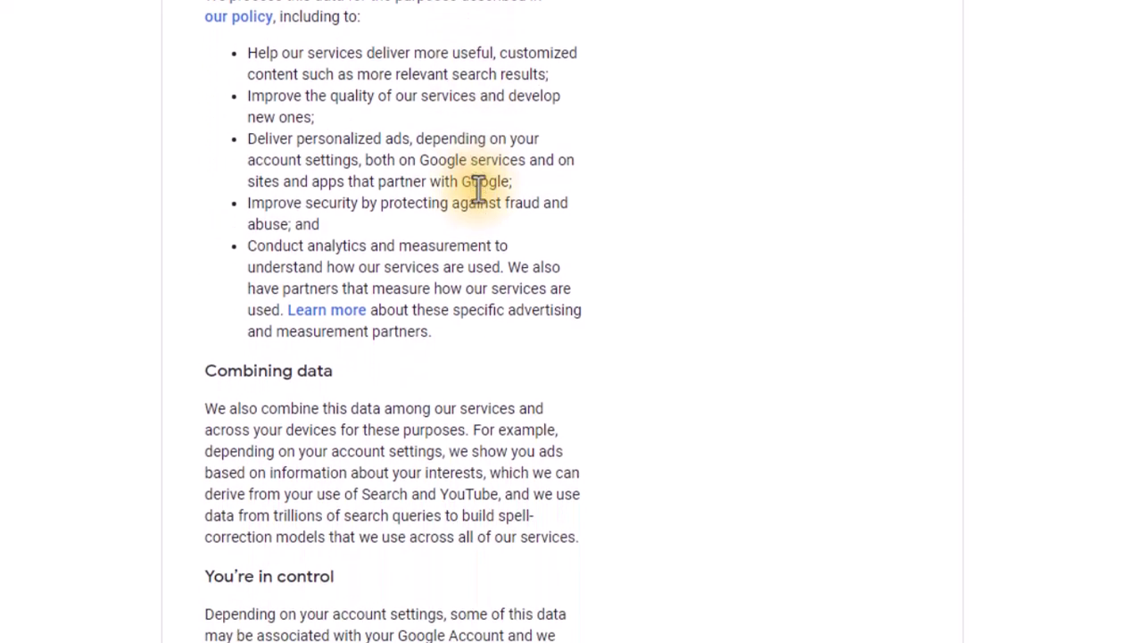
scroll(478, 189, down, 1)
scroll(478, 188, down, 4)
scroll(479, 189, up, 2)
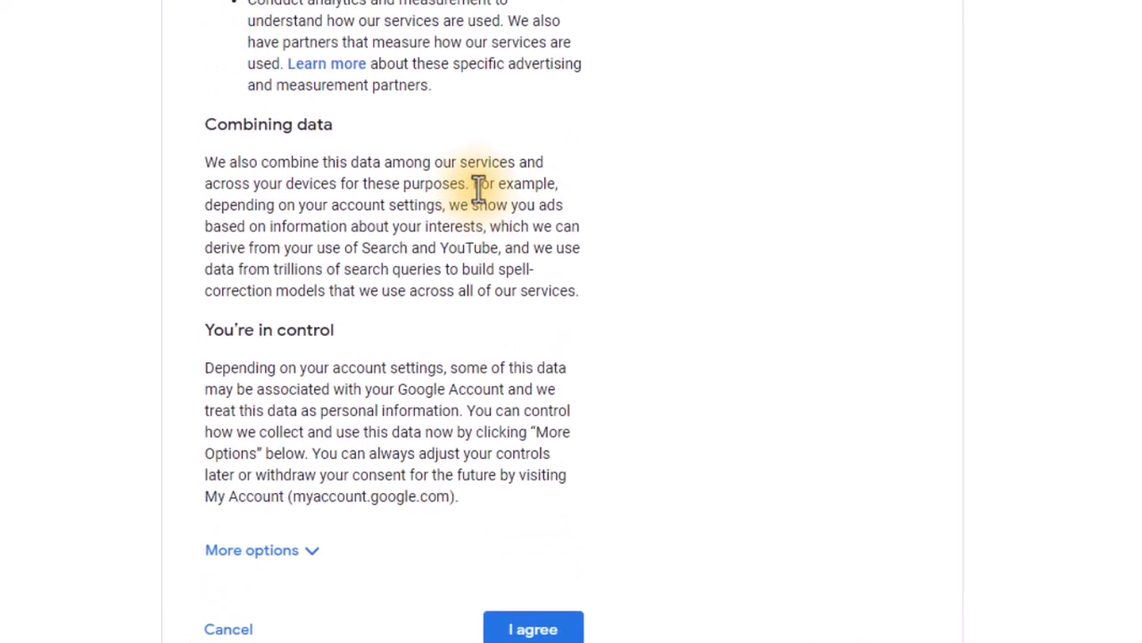
scroll(479, 187, up, 10)
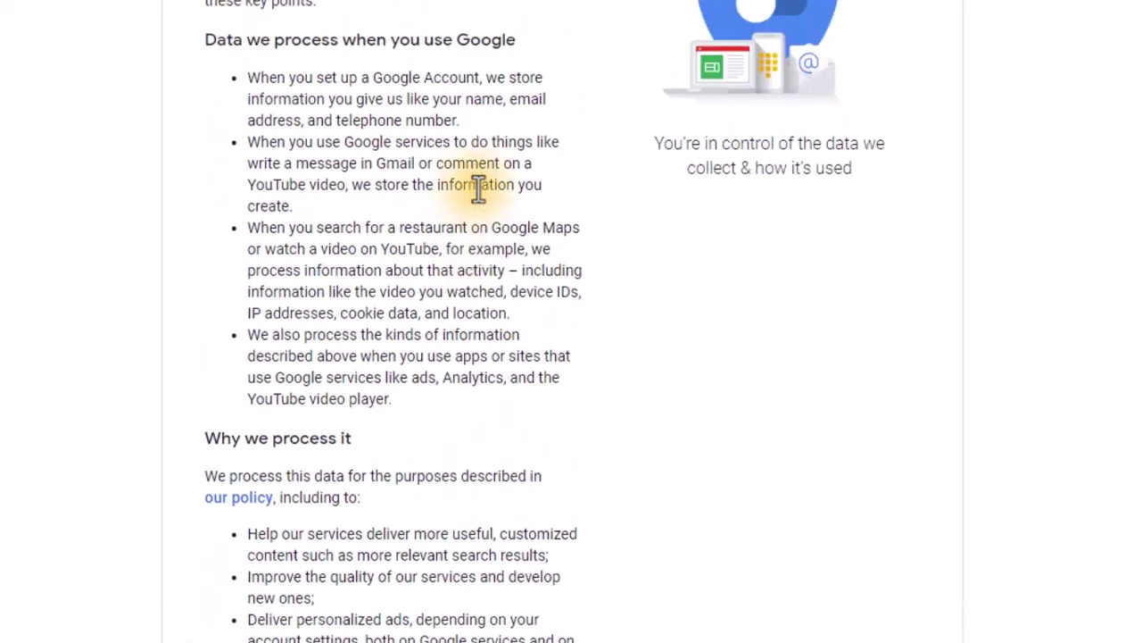
scroll(479, 189, up, 4)
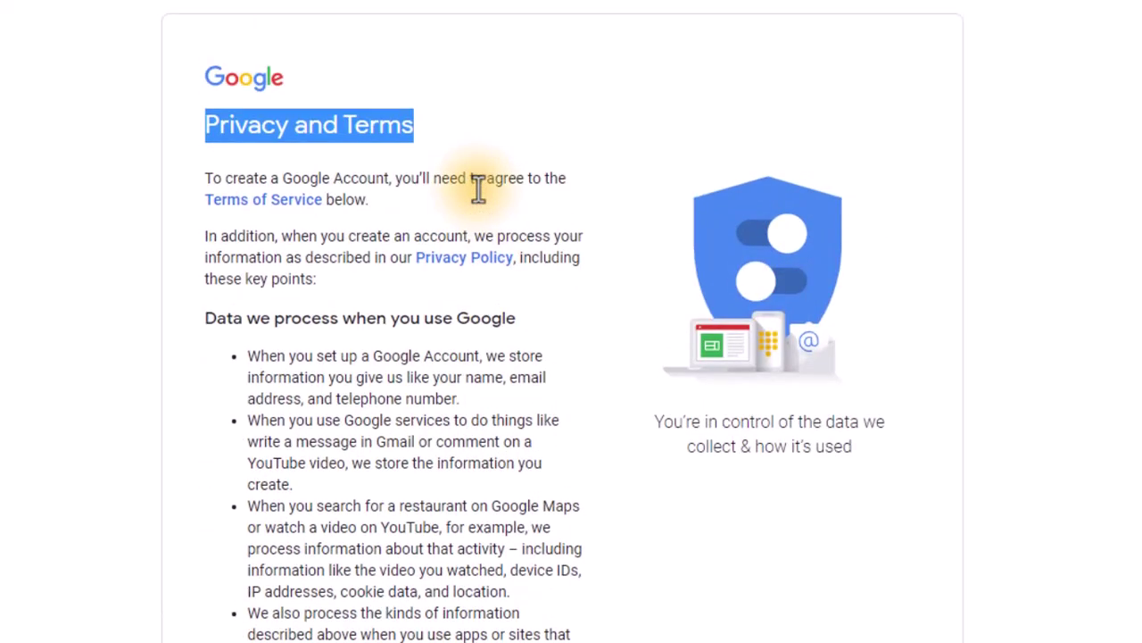
drag(374, 200, 204, 170)
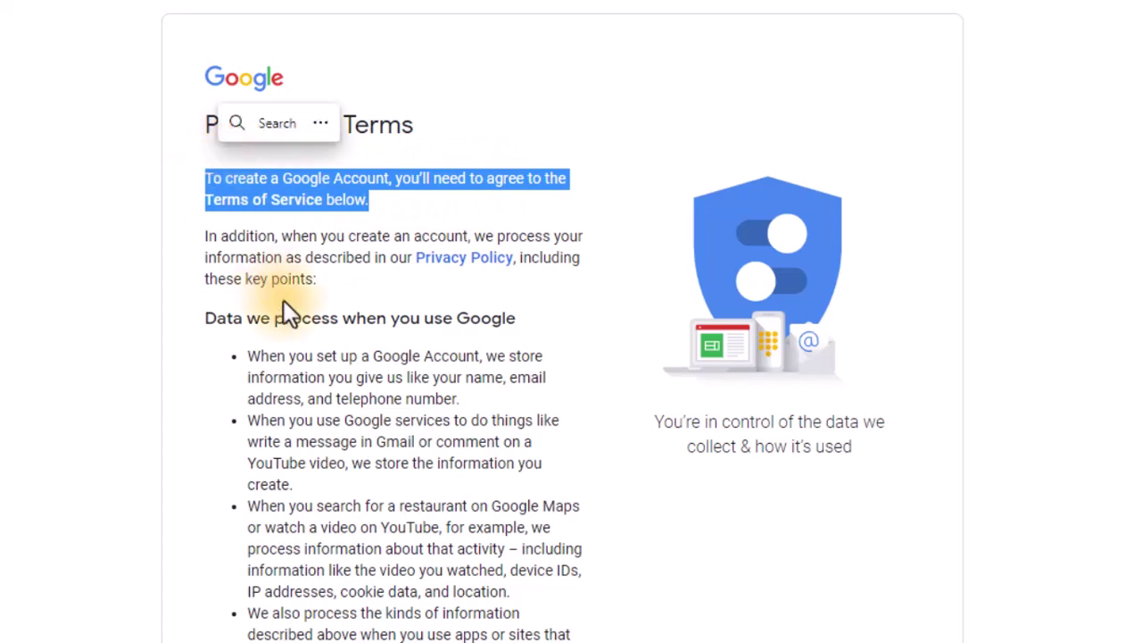
scroll(294, 312, down, 13)
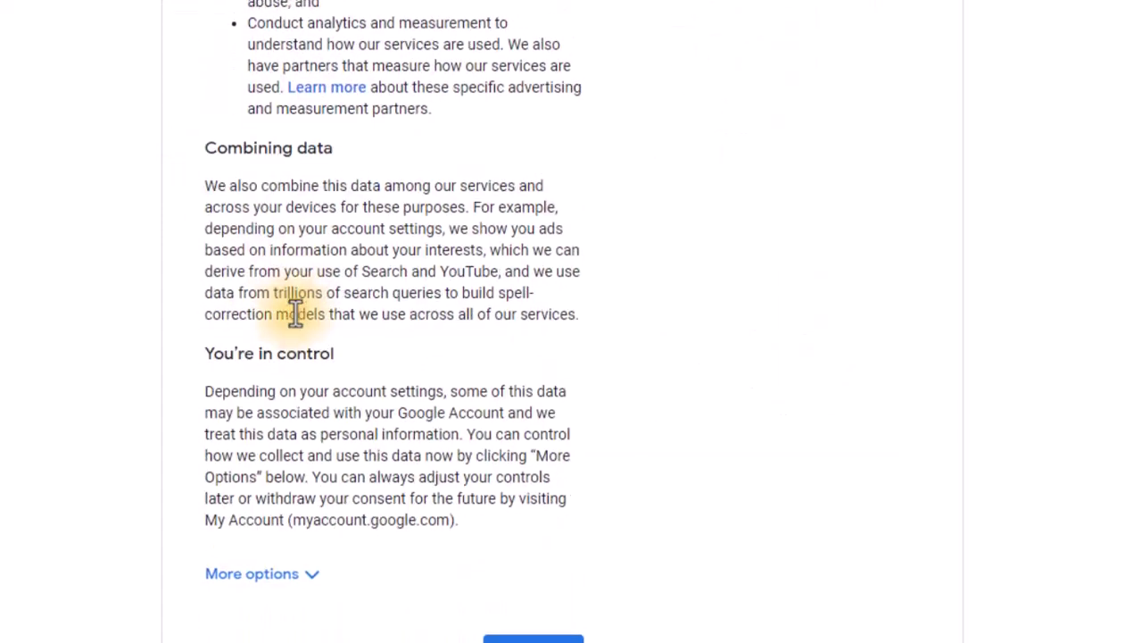
scroll(295, 312, down, 2)
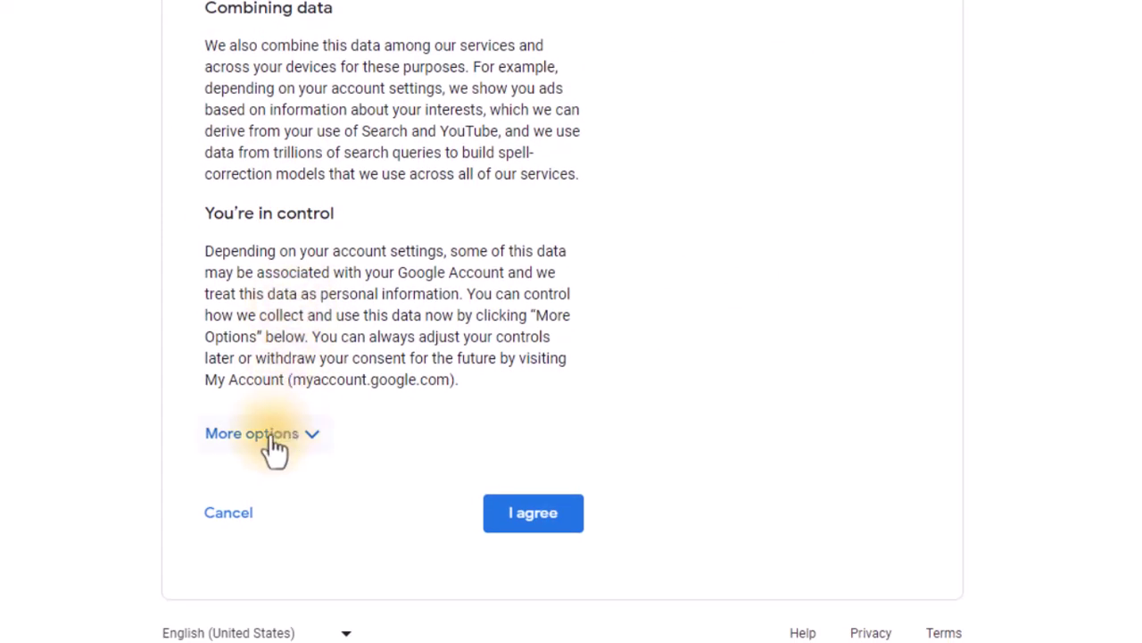
Step: Expand More options, review the activity and ad settings, and agree to the terms
click(259, 434)
scroll(274, 449, down, 8)
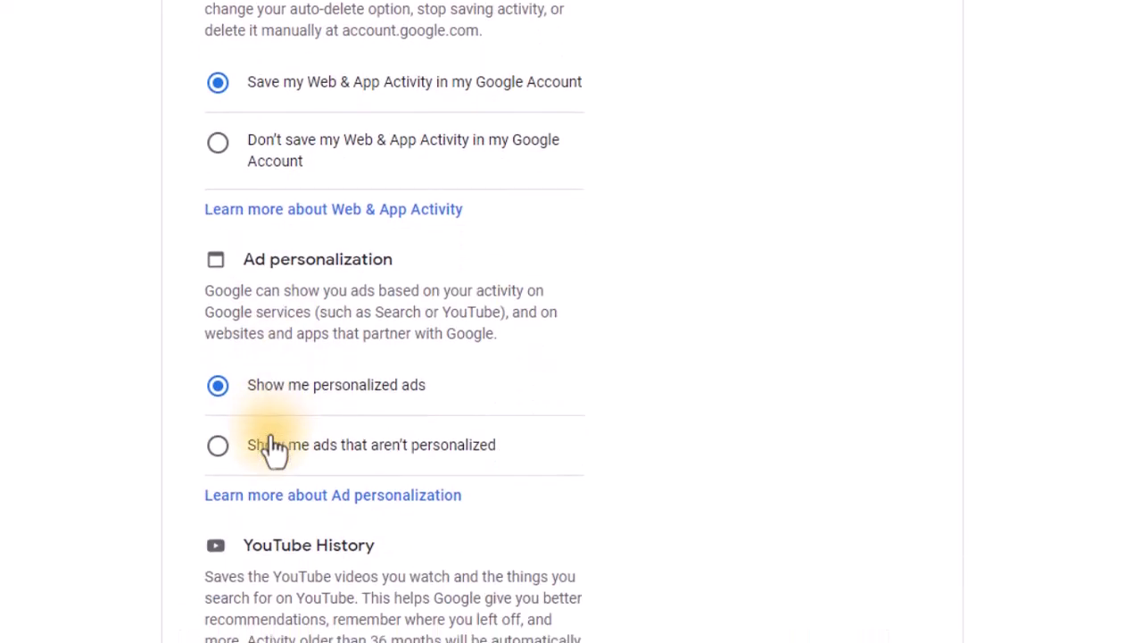
scroll(274, 449, down, 7)
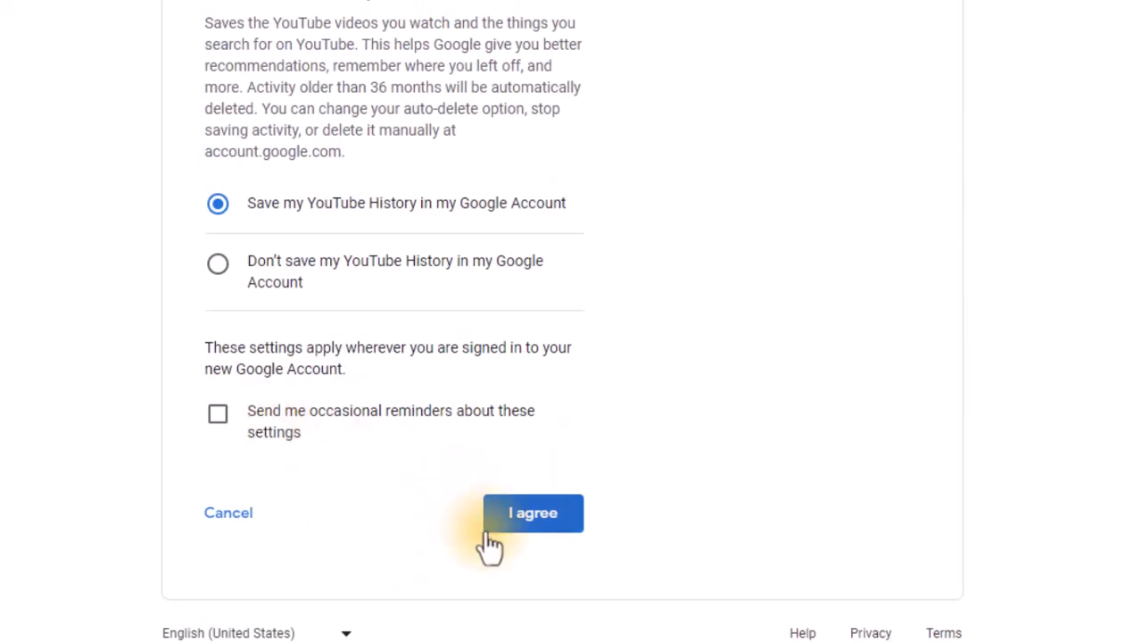
click(530, 522)
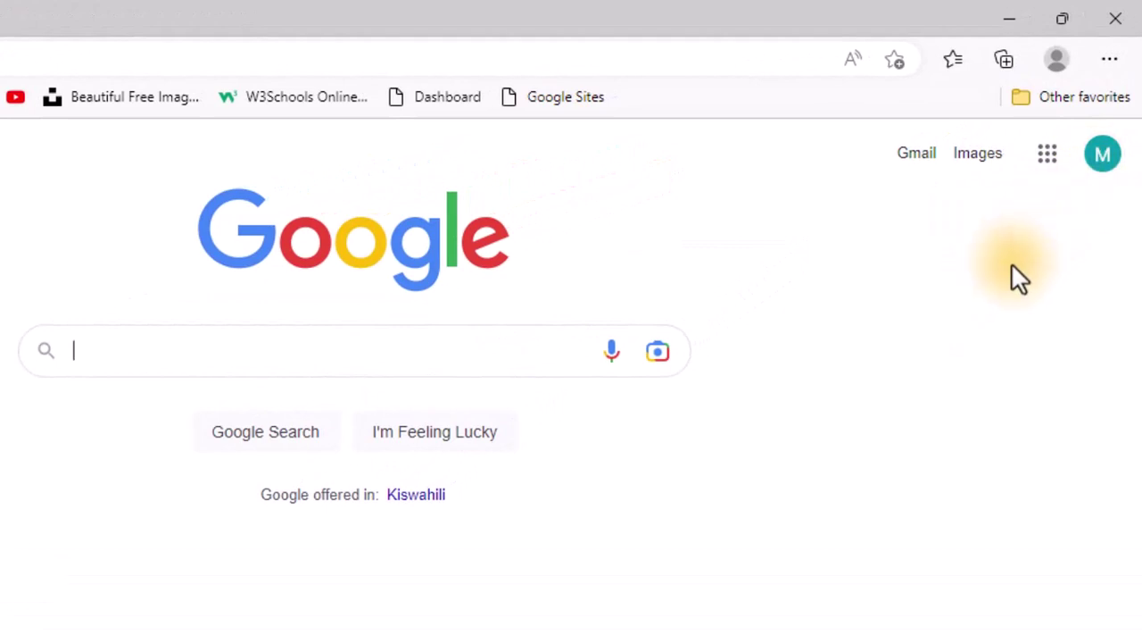
Step: Check the signed-in account's name and email in the avatar panel, then open Gmail
click(1103, 159)
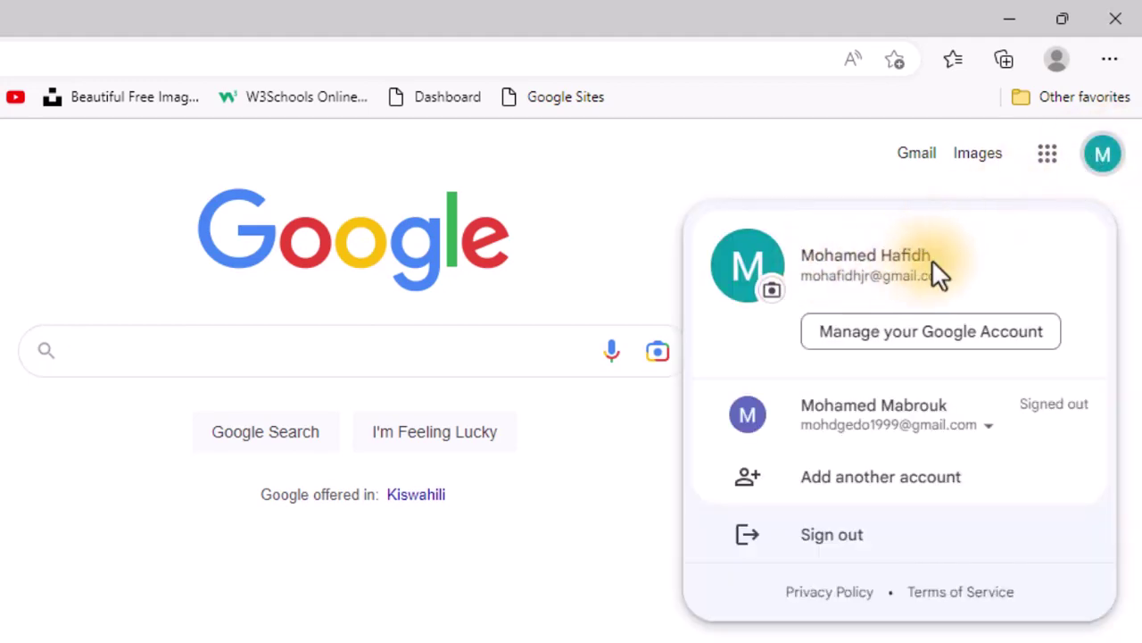
drag(932, 257, 801, 257)
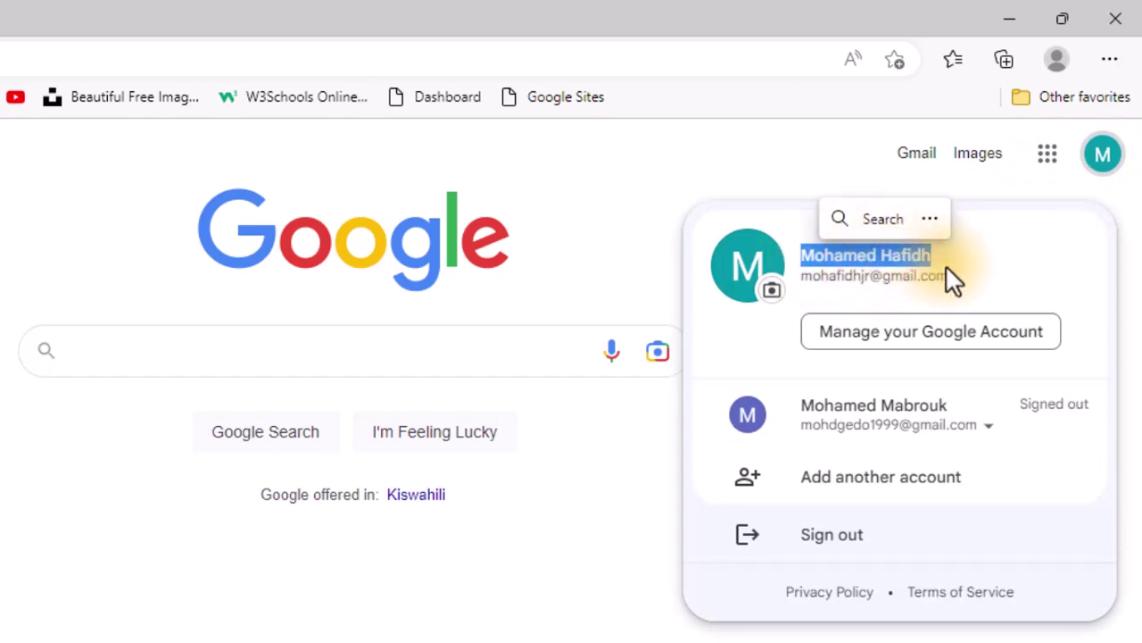
drag(947, 275, 791, 253)
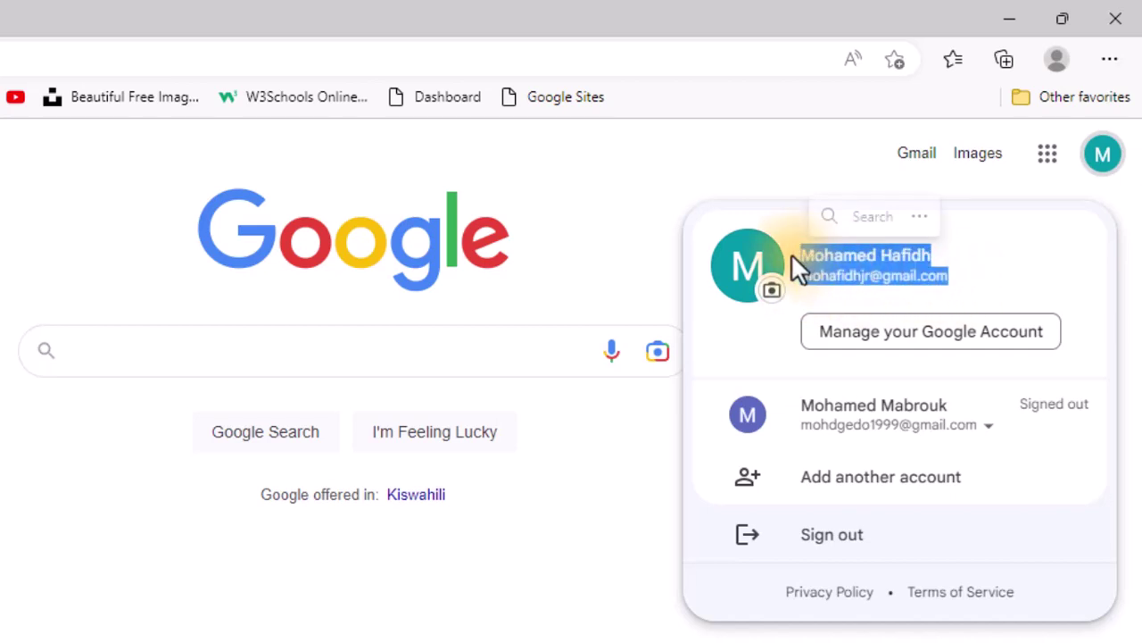
click(678, 165)
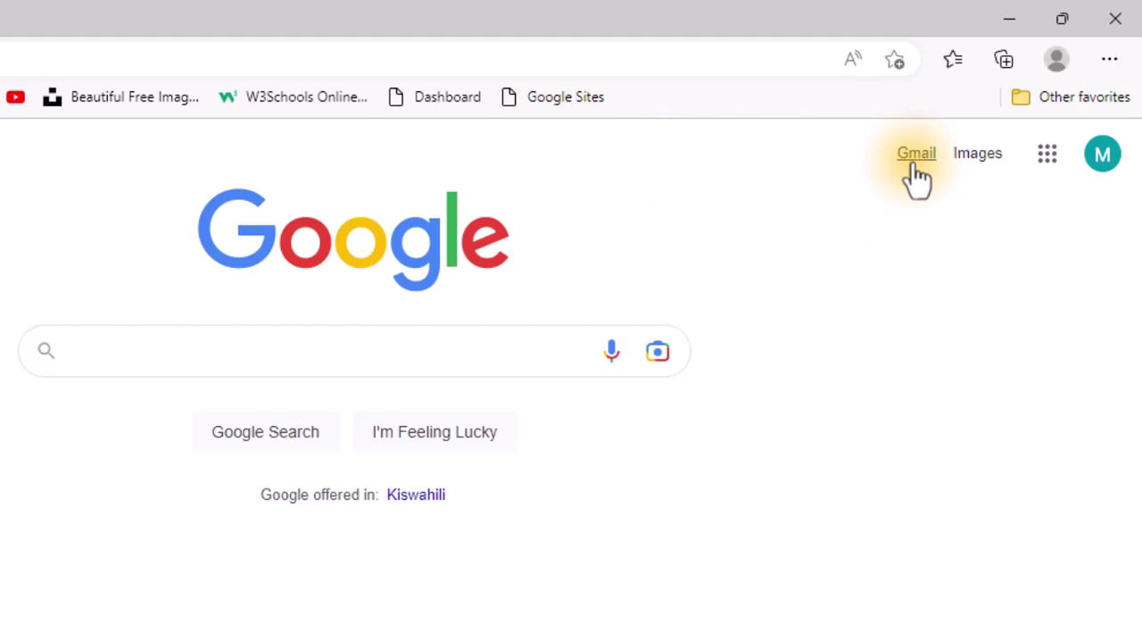
click(916, 169)
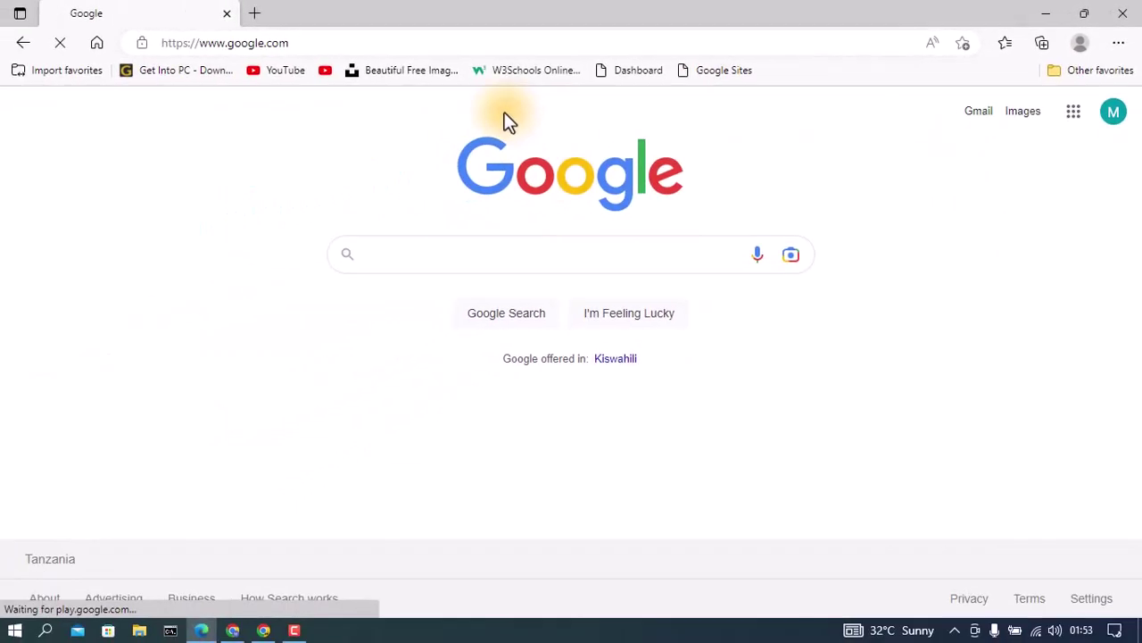